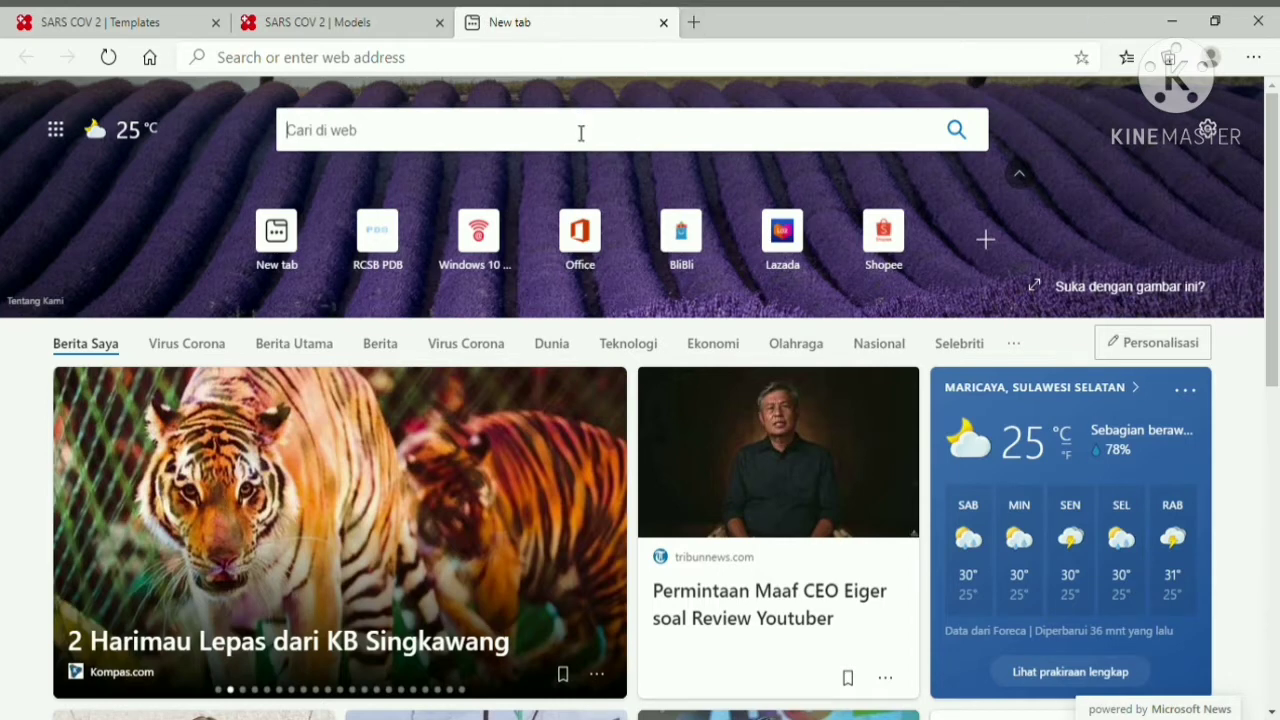
Search the web for "ncbi" and open the National Center for Biotechnology Information website
{"action": "type", "text": "ncbi"}
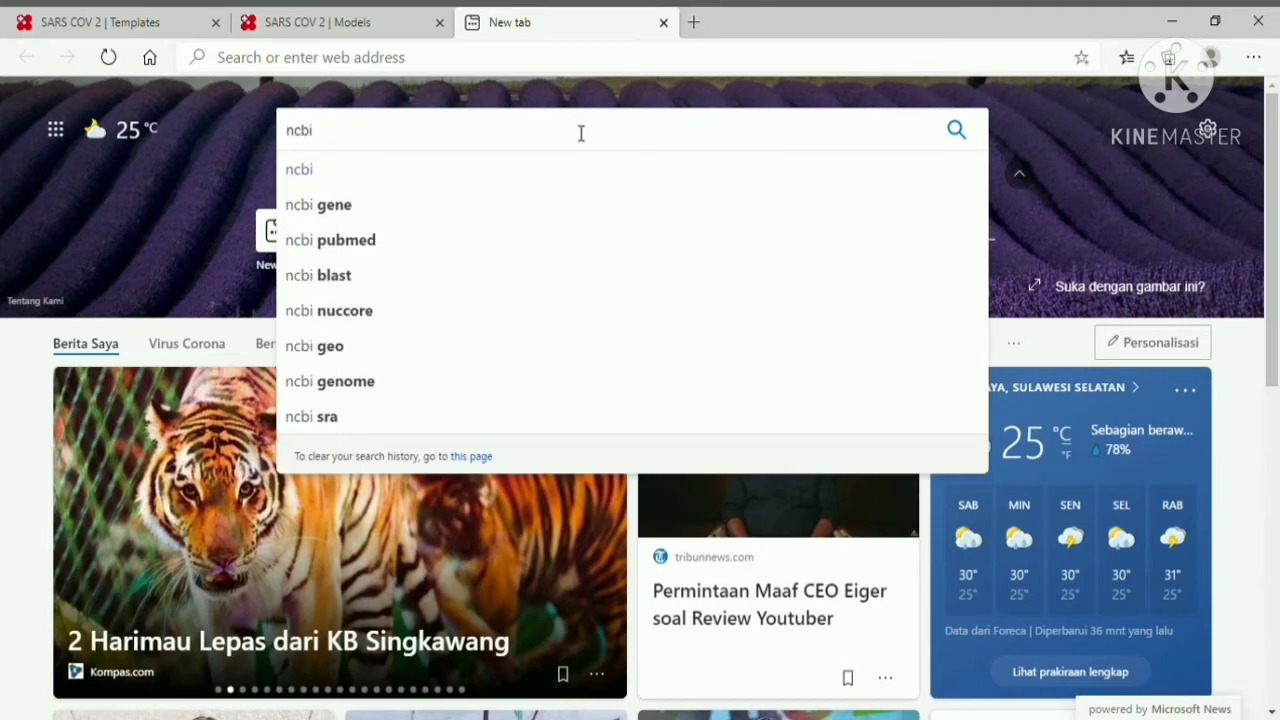
{"action": "key", "text": "Return"}
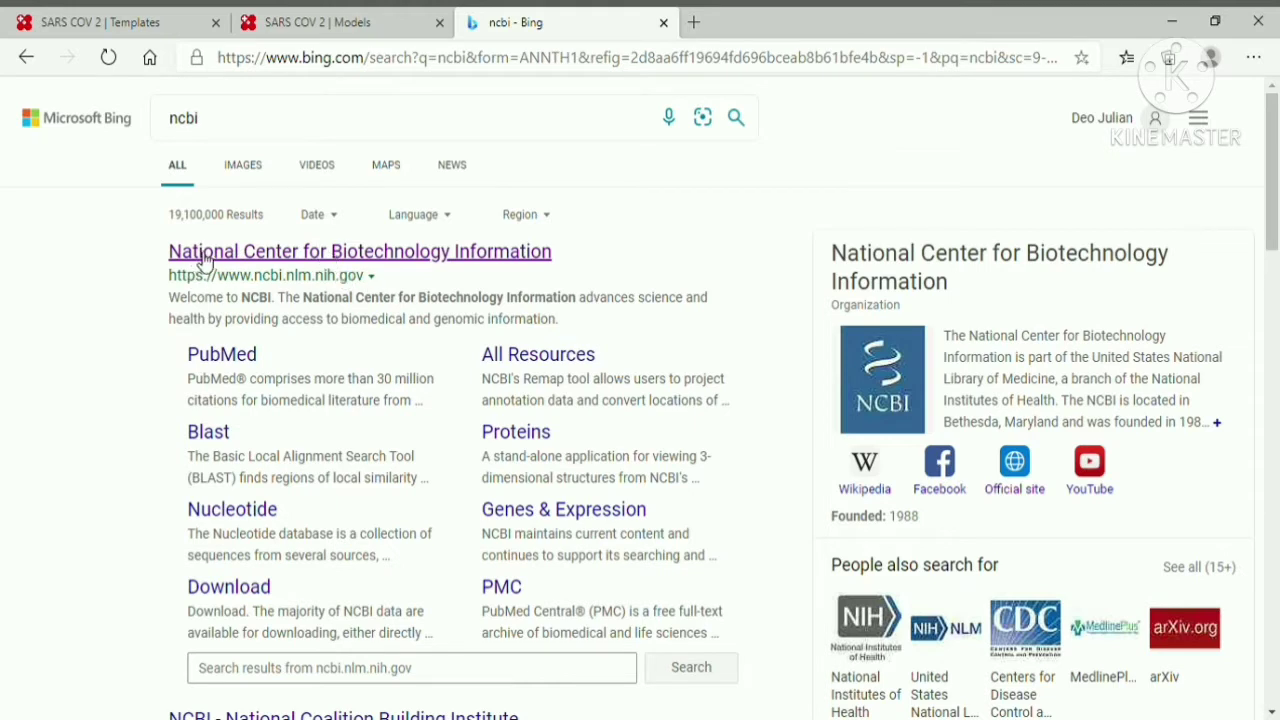
{"action": "left_click", "coordinate": [372, 262]}
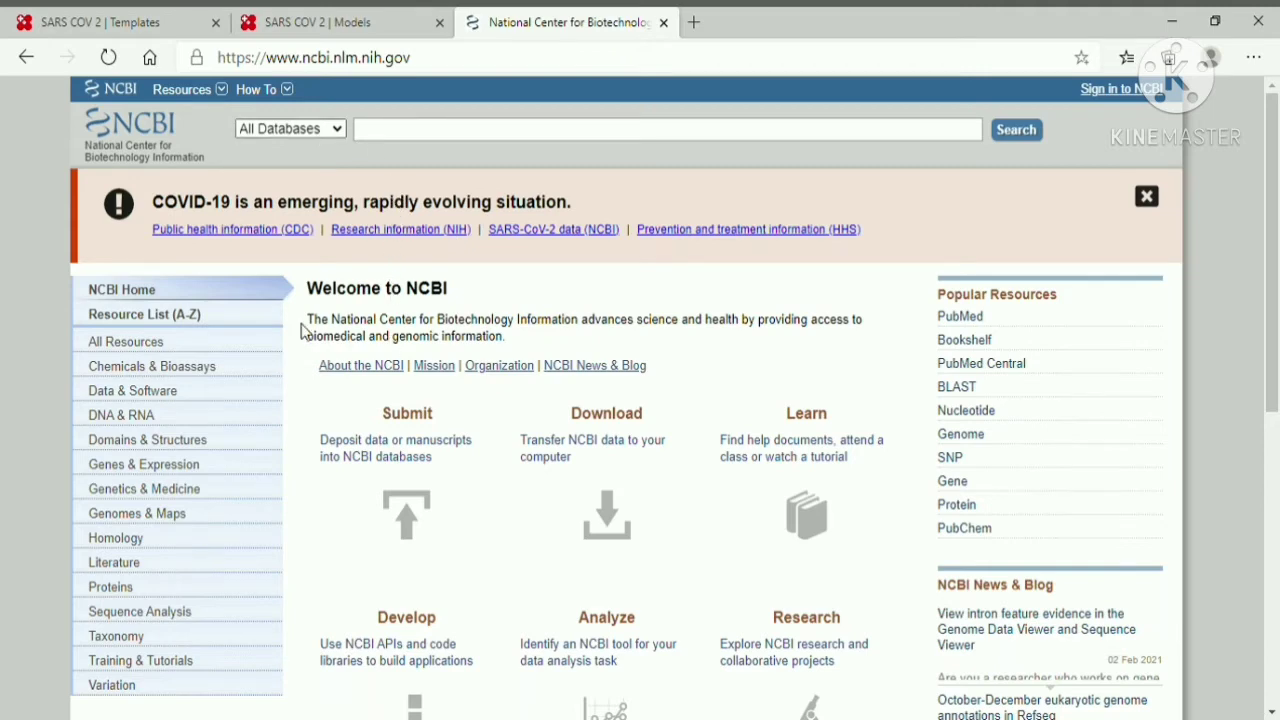
Search NCBI's Protein database for "sars cov 2"
{"action": "left_click", "coordinate": [279, 292]}
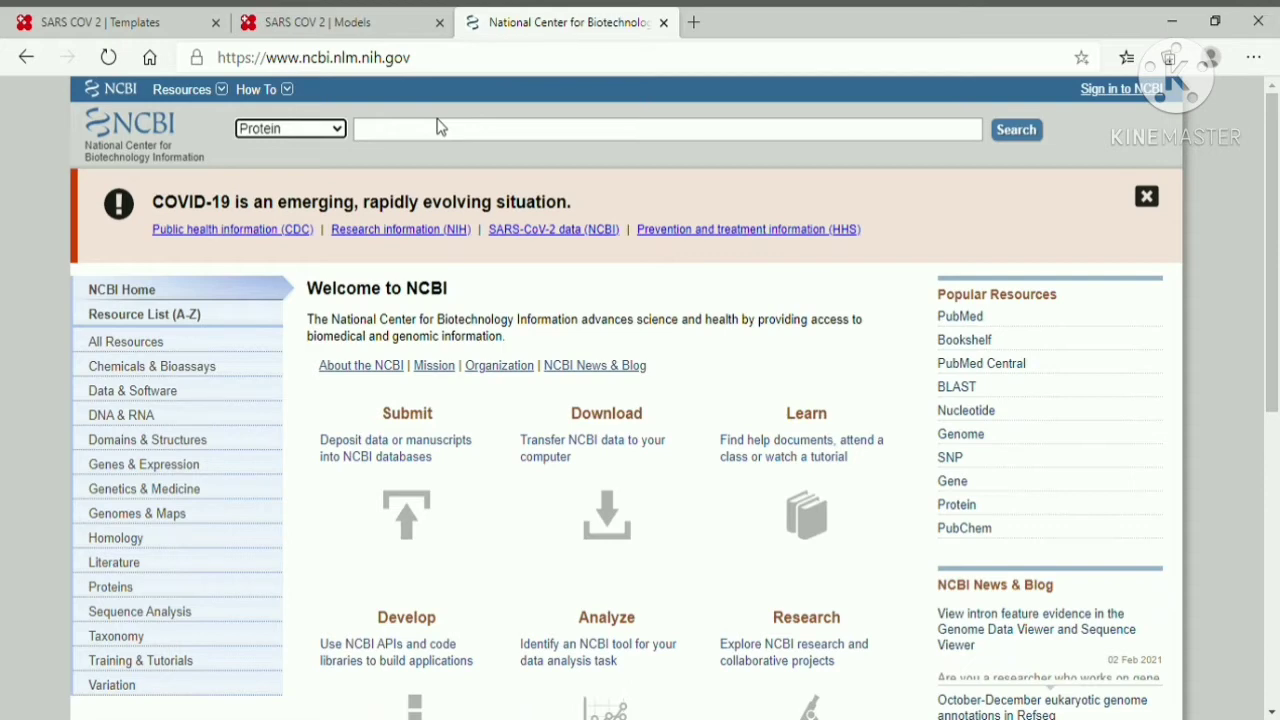
{"action": "left_click", "coordinate": [510, 140]}
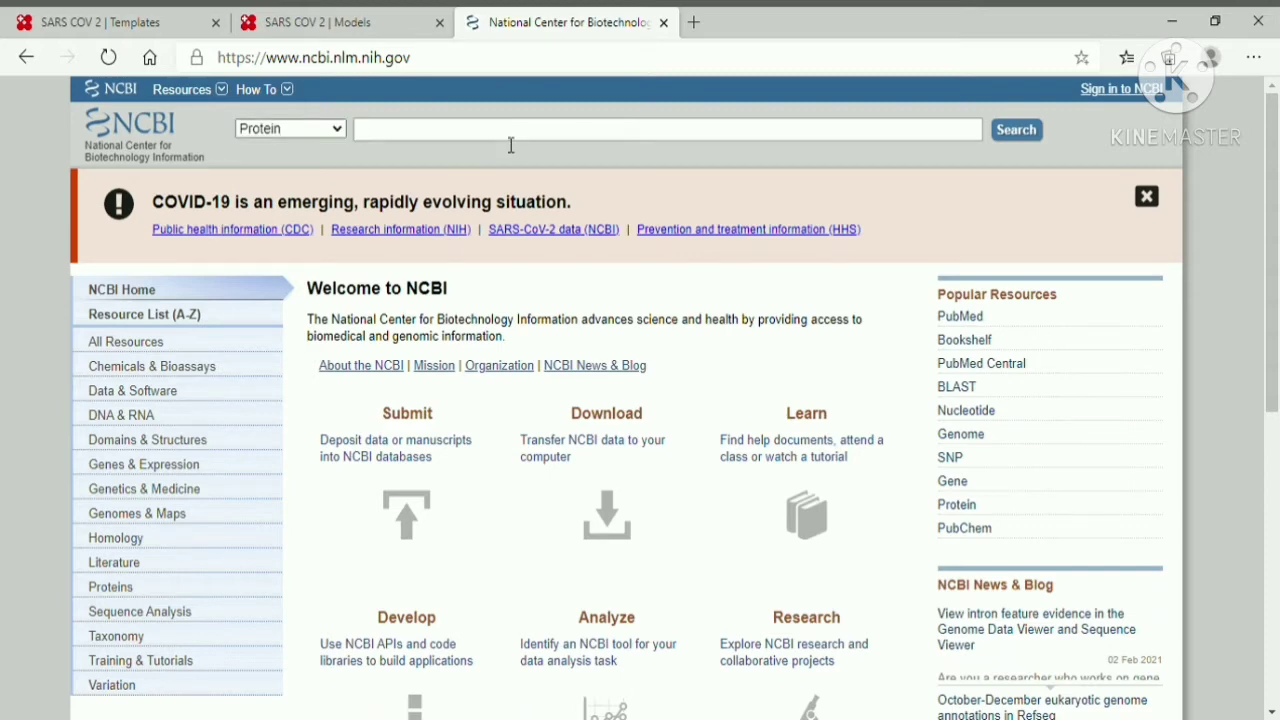
{"action": "type", "text": "sars cov 2"}
{"action": "key", "text": "Return"}
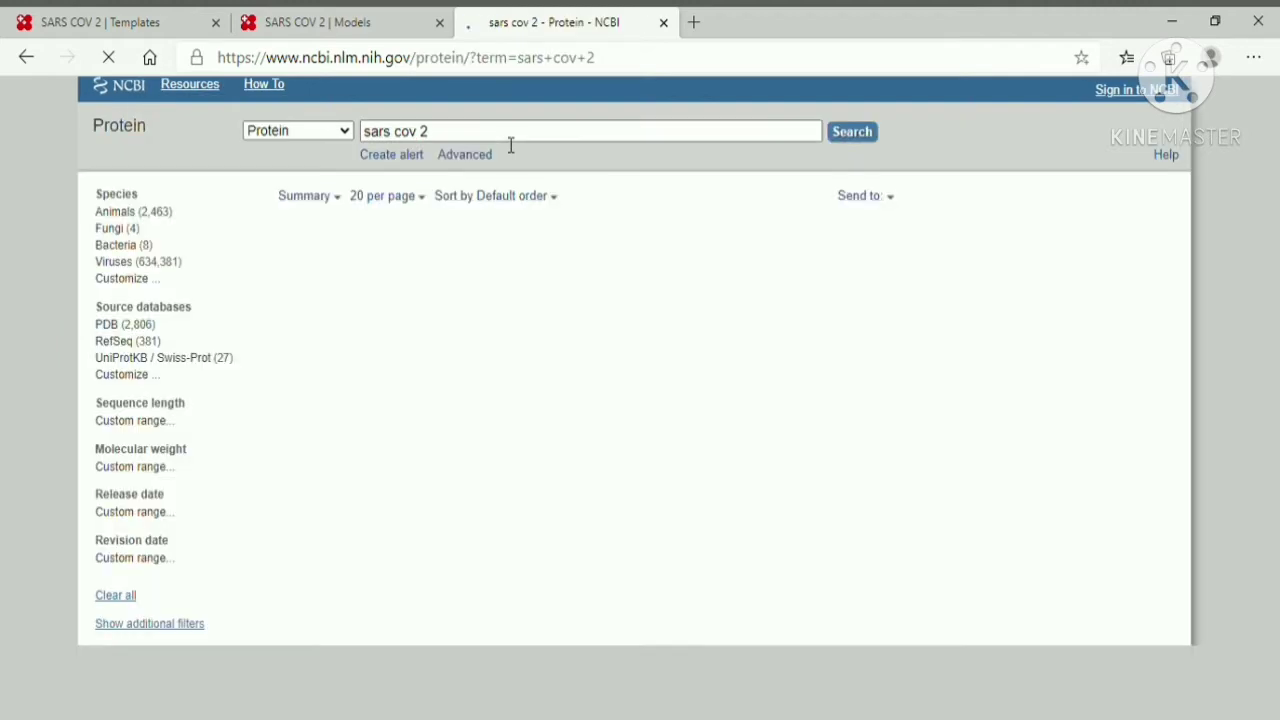
Mark the "SARS-CoV-2 HexaPro S One RBD up" result with accession 6XKL_C and open its record
{"action": "left_click_drag", "start_coordinate": [1272, 150], "coordinate": [1278, 263]}
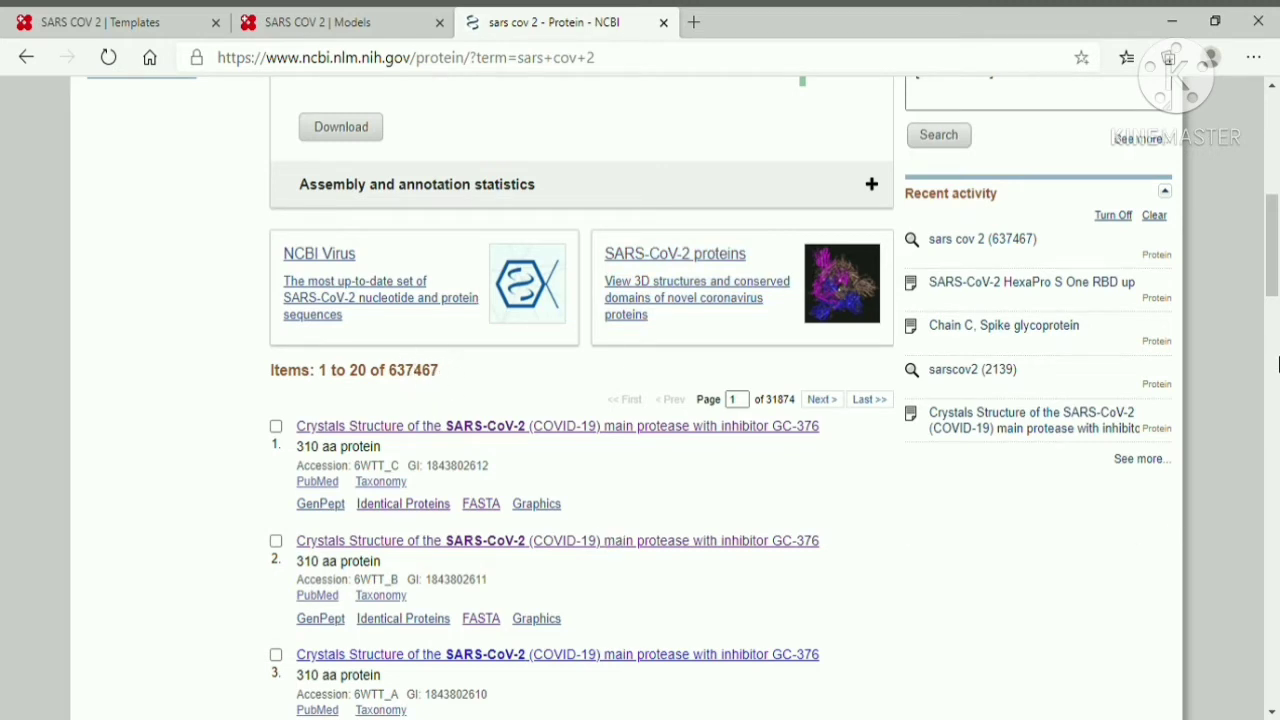
{"action": "left_click_drag", "start_coordinate": [1274, 278], "coordinate": [1275, 353]}
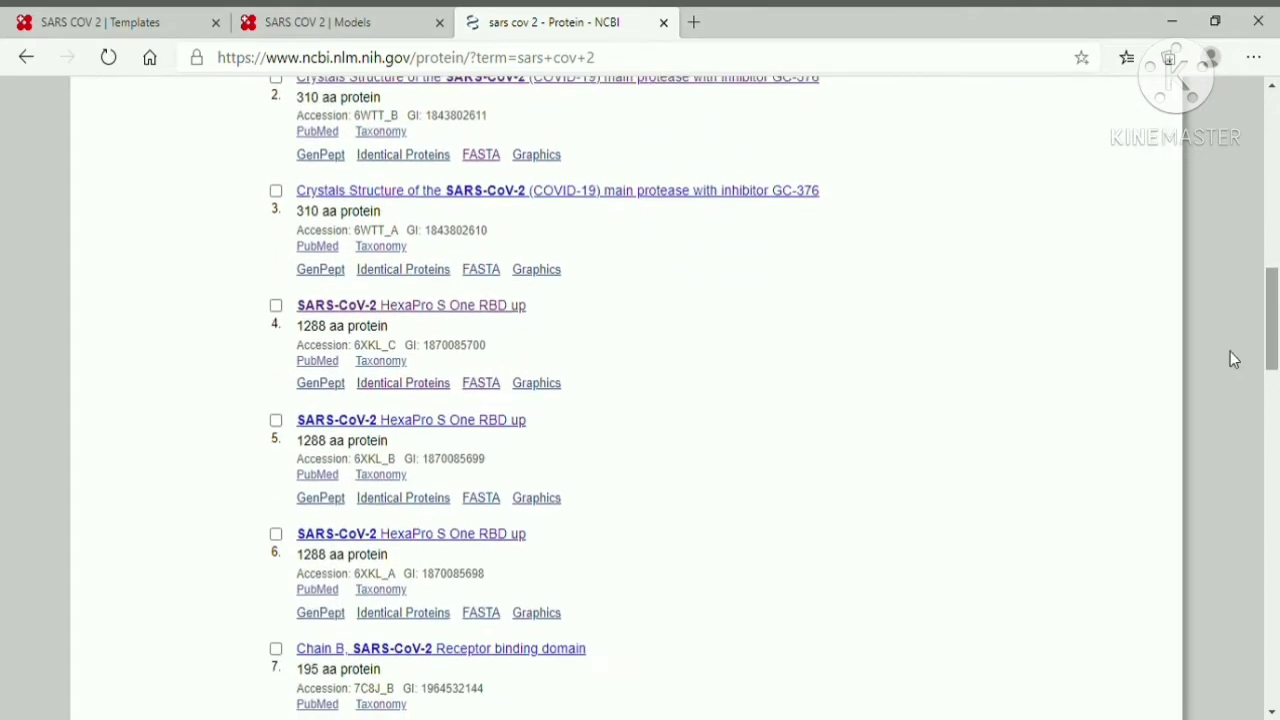
{"action": "left_click", "coordinate": [275, 305]}
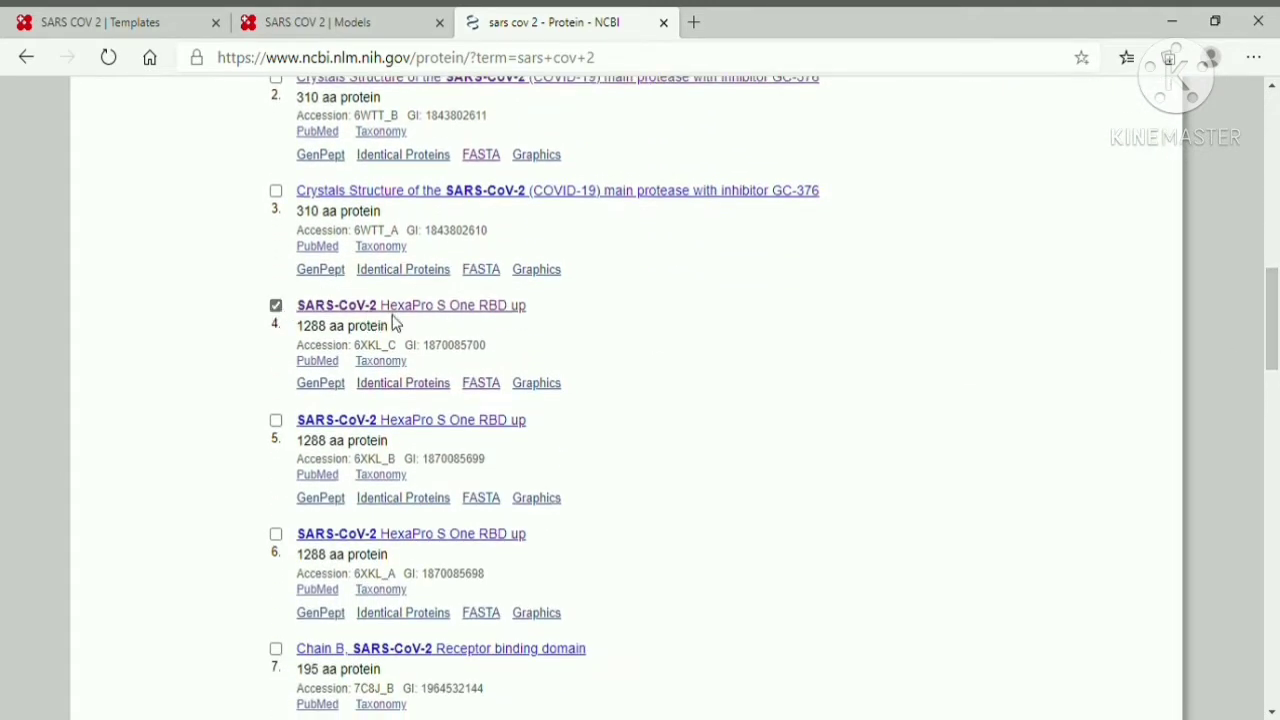
{"action": "left_click", "coordinate": [483, 312]}
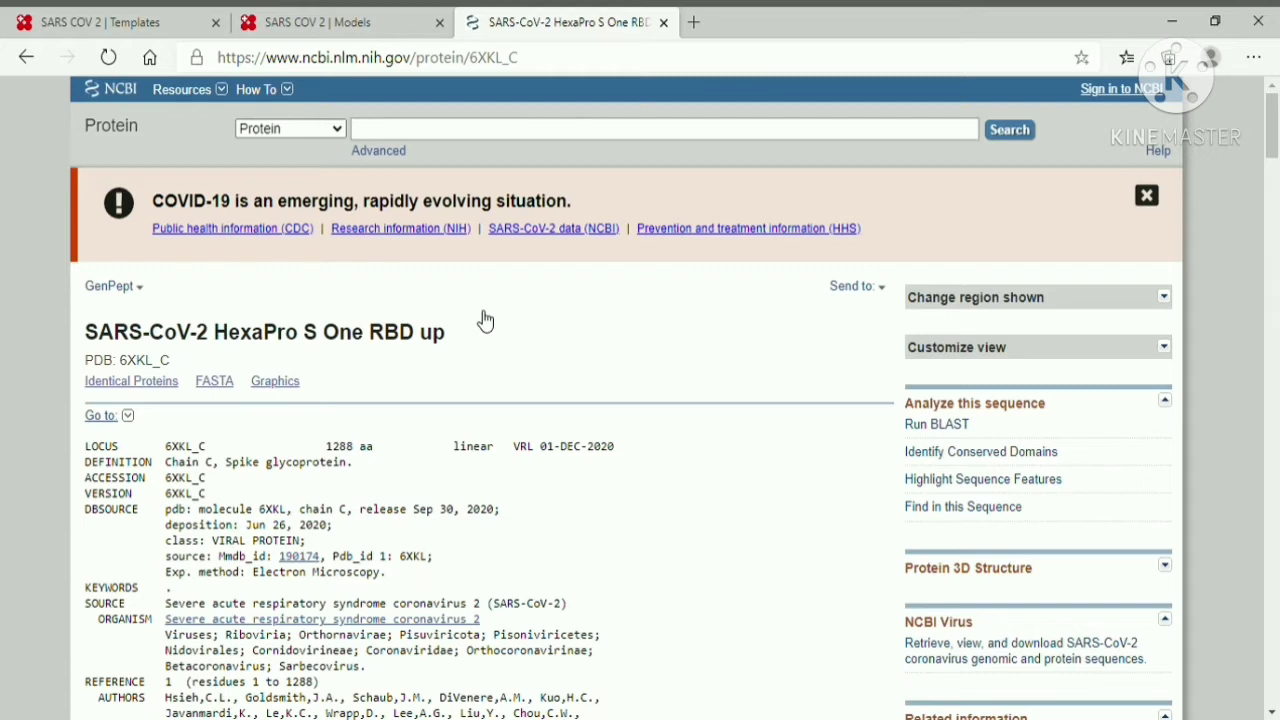
Show the 6XKL_C record in FASTA format and select the whole amino acid sequence without its header line
{"action": "left_click", "coordinate": [226, 387]}
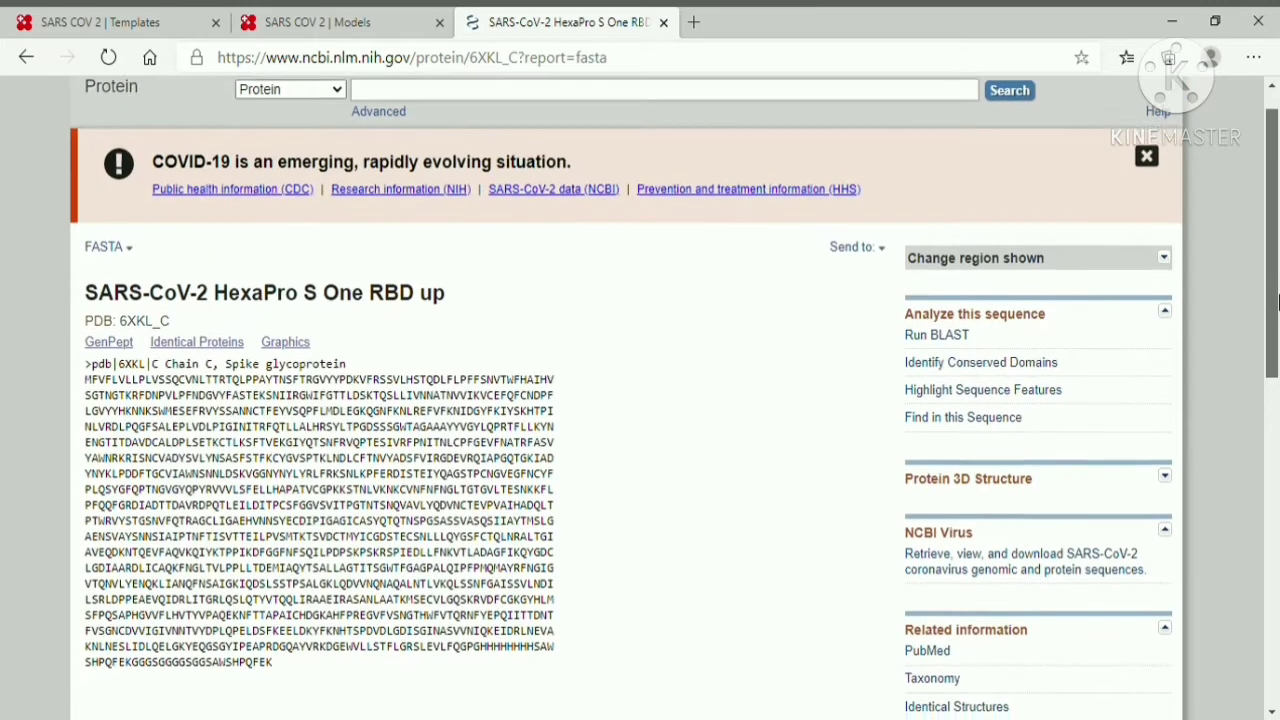
{"action": "left_click_drag", "start_coordinate": [1278, 303], "coordinate": [1278, 365]}
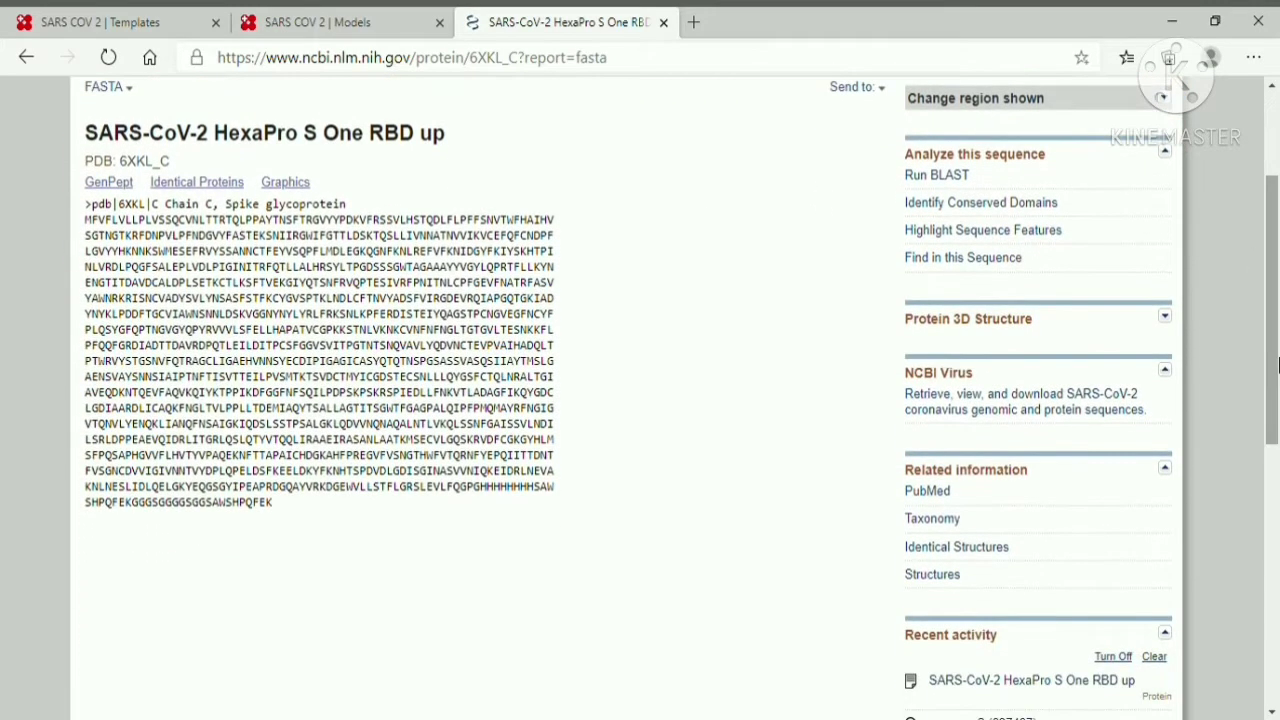
{"action": "left_click_drag", "start_coordinate": [294, 489], "coordinate": [99, 236]}
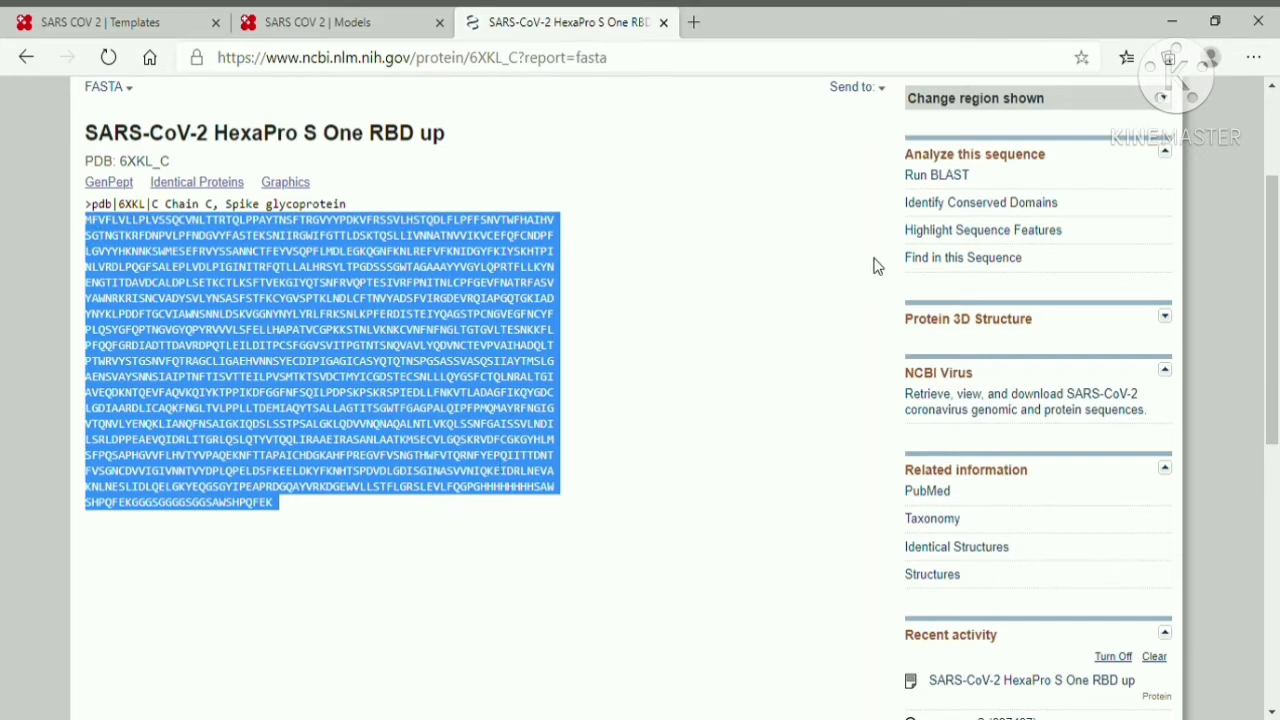
Find the SWISS-MODEL website through a web search in a new browser tab and start a new modelling project
{"action": "left_click", "coordinate": [697, 22]}
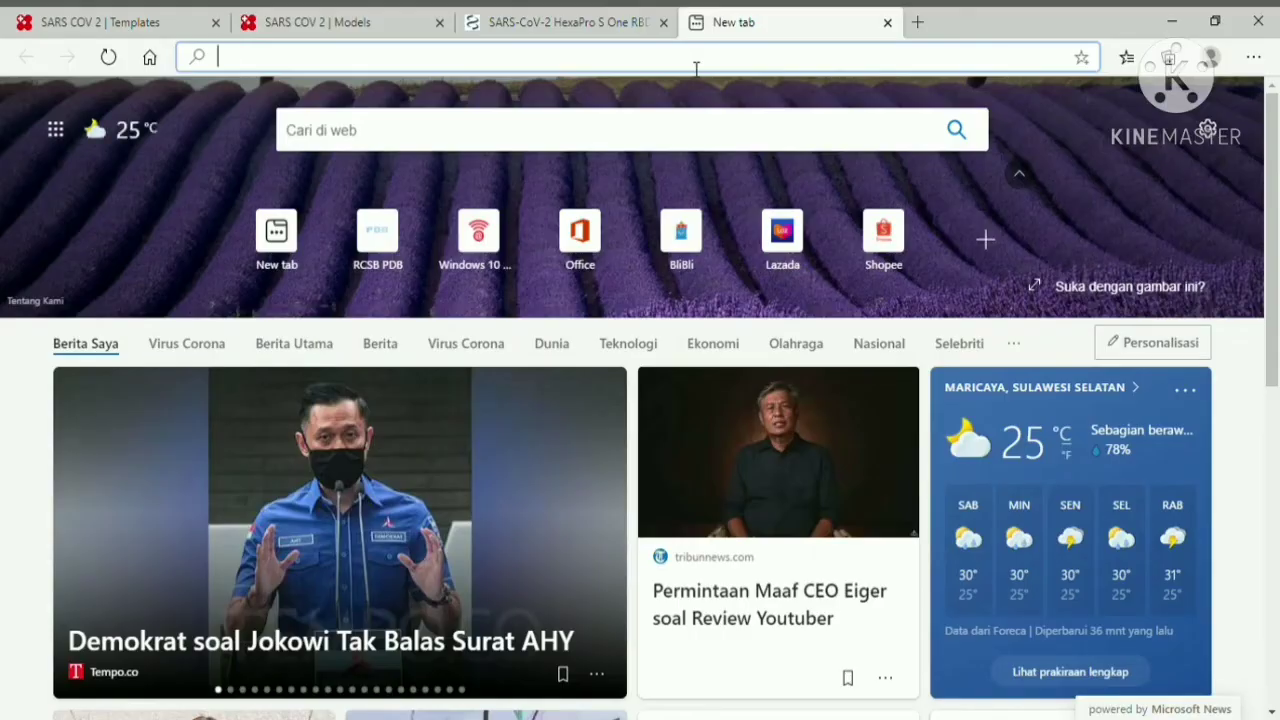
{"action": "type", "text": "swiss"}
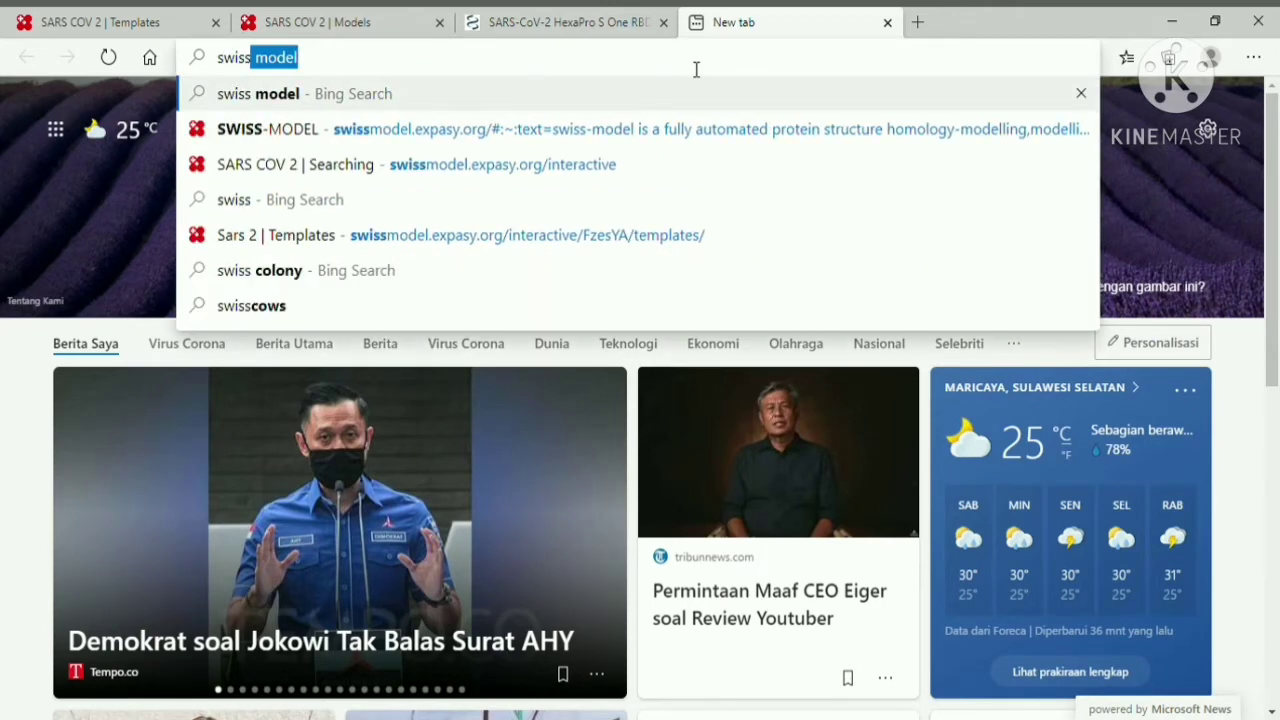
{"action": "key", "text": "Return"}
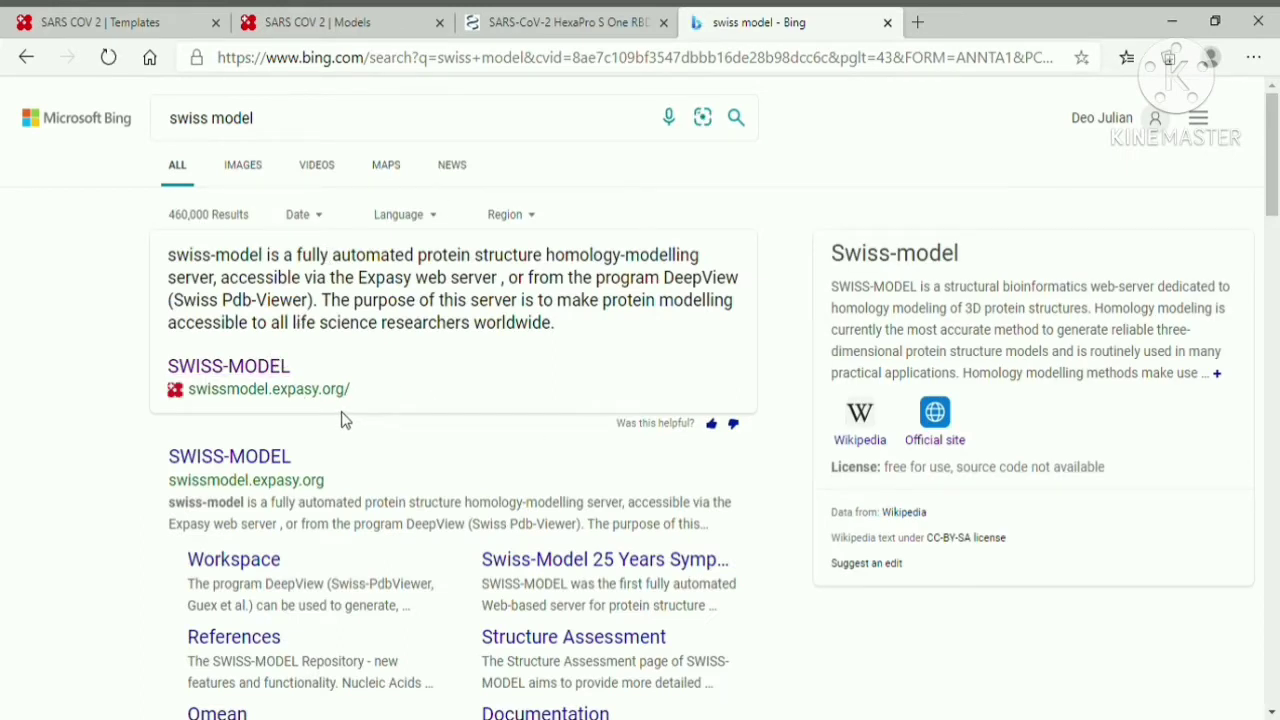
{"action": "left_click", "coordinate": [266, 376]}
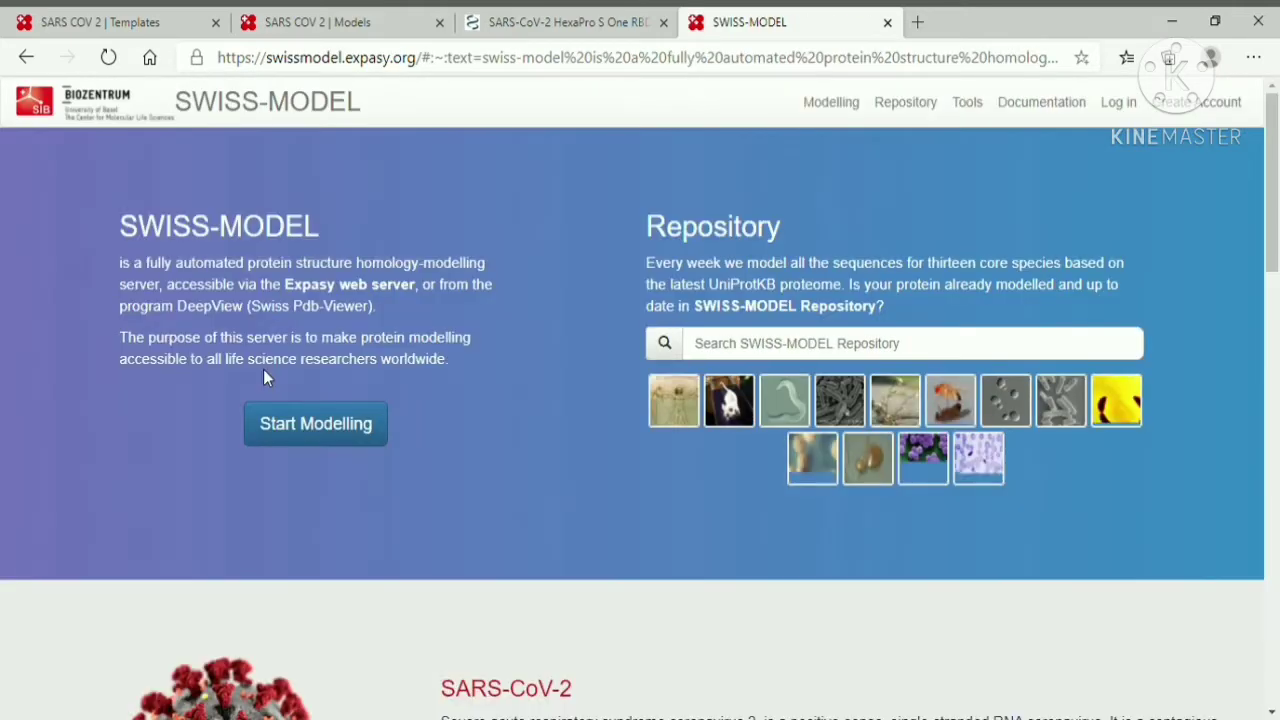
{"action": "left_click", "coordinate": [322, 422]}
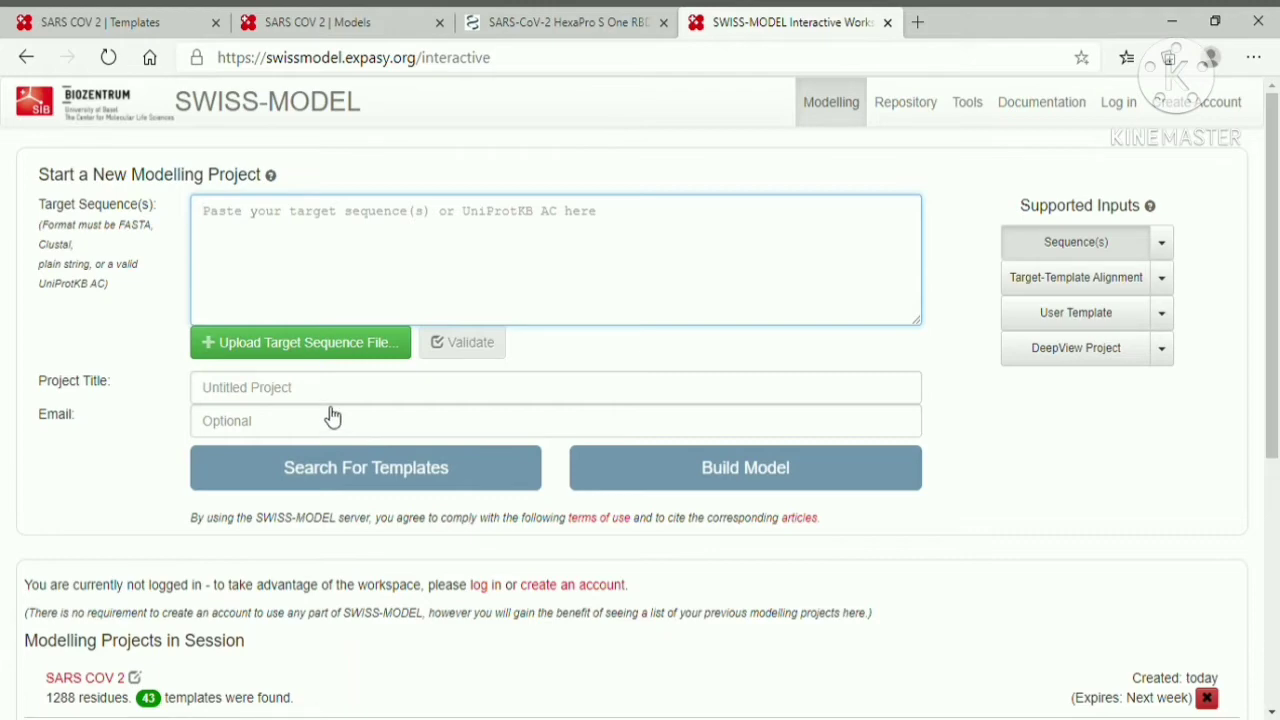
Paste the copied 6XKL_C spike glycoprotein sequence as the target sequence of the modelling project and validate it
{"action": "left_click", "coordinate": [537, 24]}
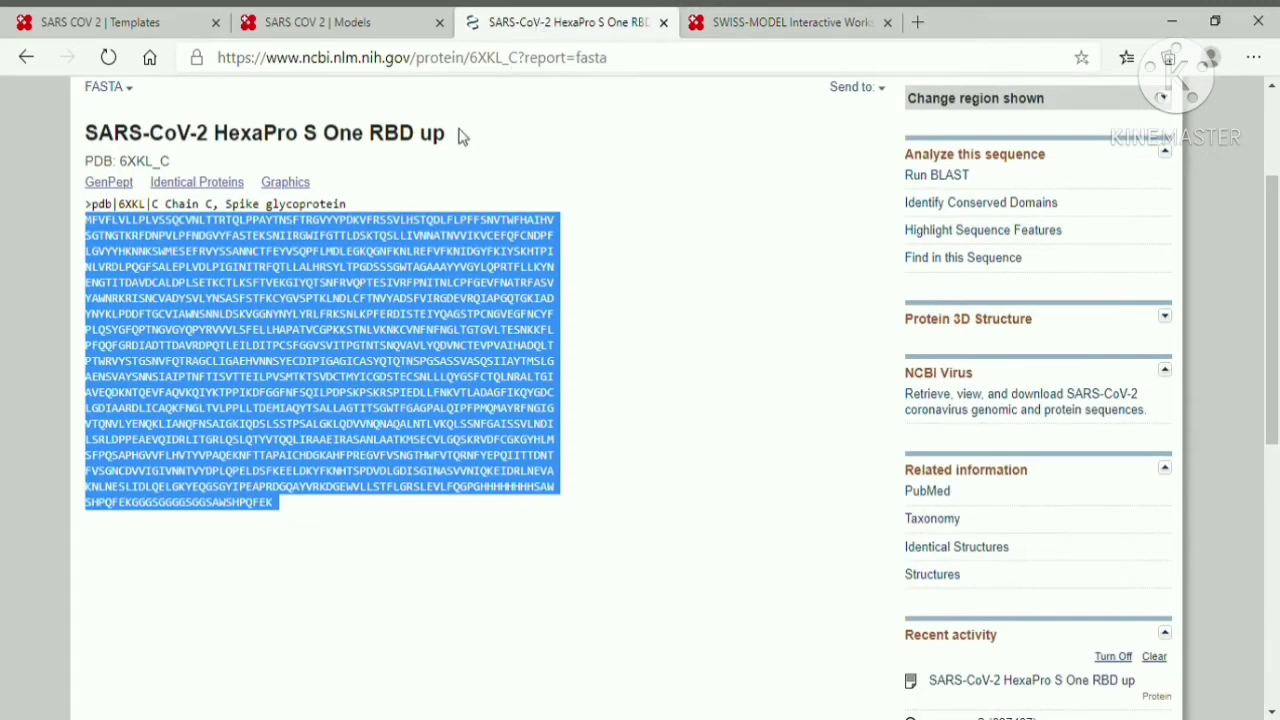
{"action": "left_click", "coordinate": [771, 9]}
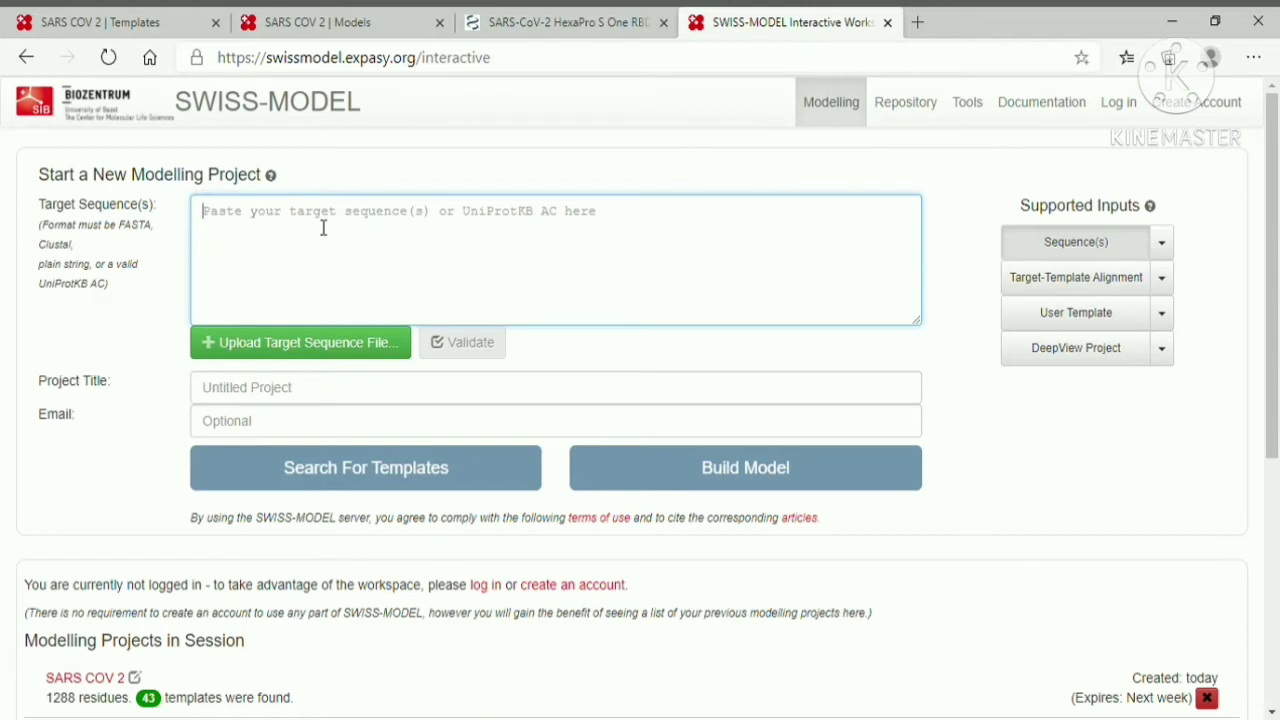
{"action": "key", "text": "ctrl+v"}
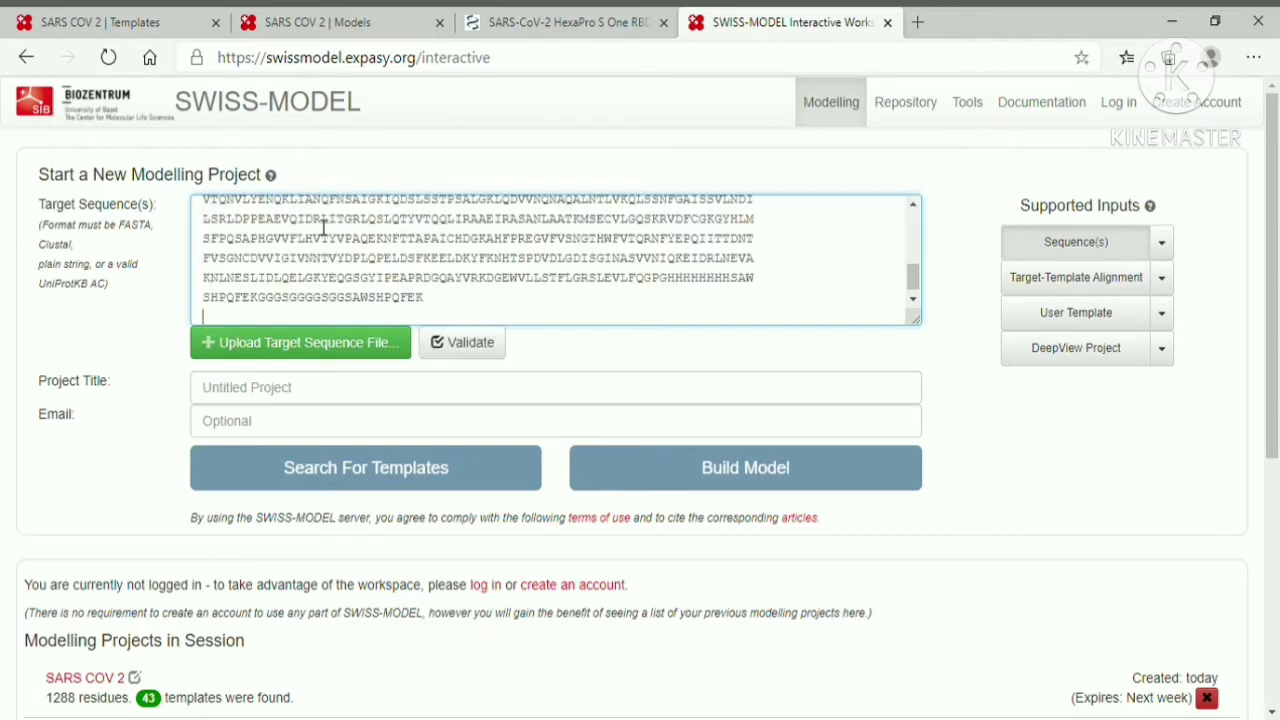
{"action": "left_click", "coordinate": [480, 347]}
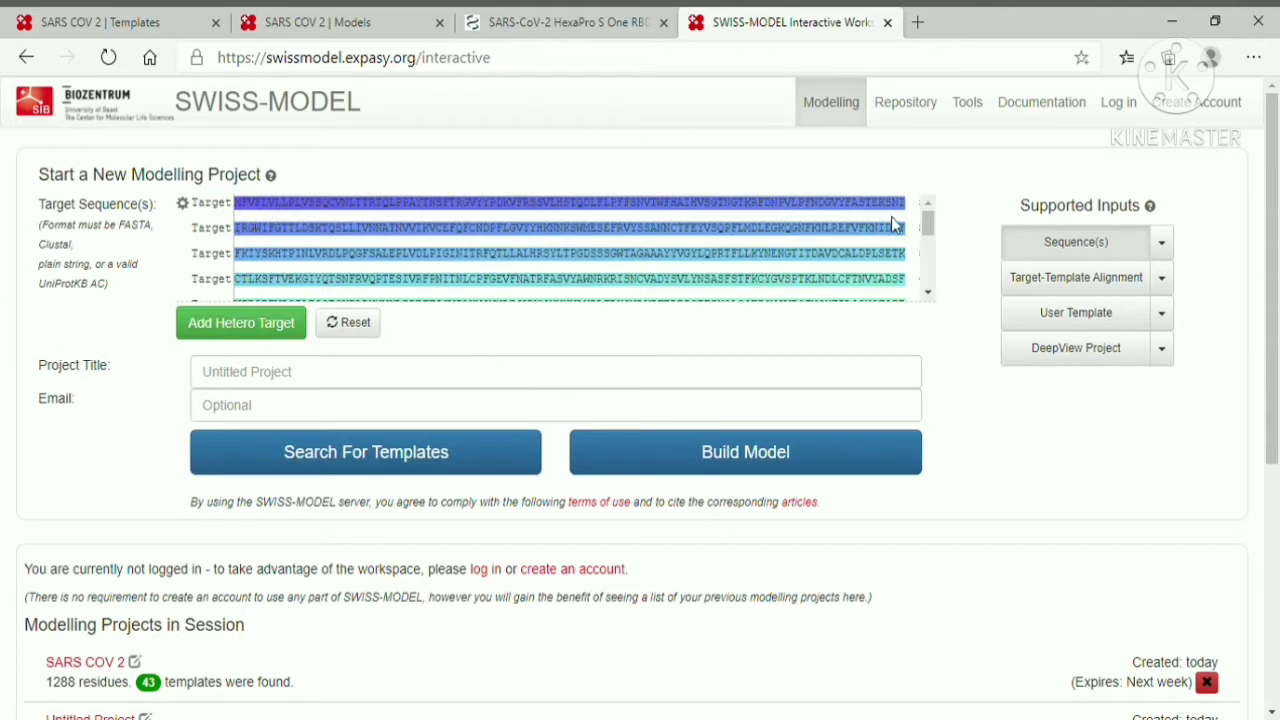
{"action": "left_click_drag", "start_coordinate": [929, 230], "coordinate": [935, 302]}
Title the project "SARS COV 2", leave the email empty, and start the template search
{"action": "left_click", "coordinate": [484, 375]}
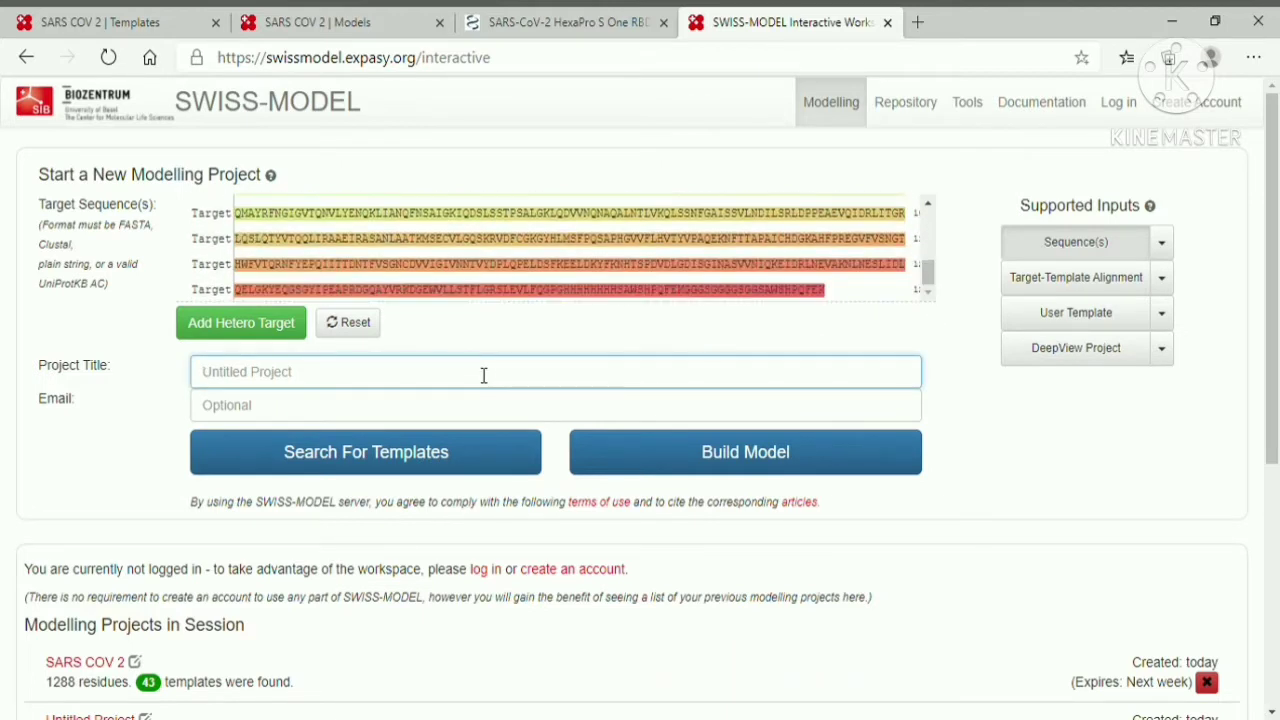
{"action": "type", "text": "SARS COV 2"}
{"action": "left_click", "coordinate": [439, 408]}
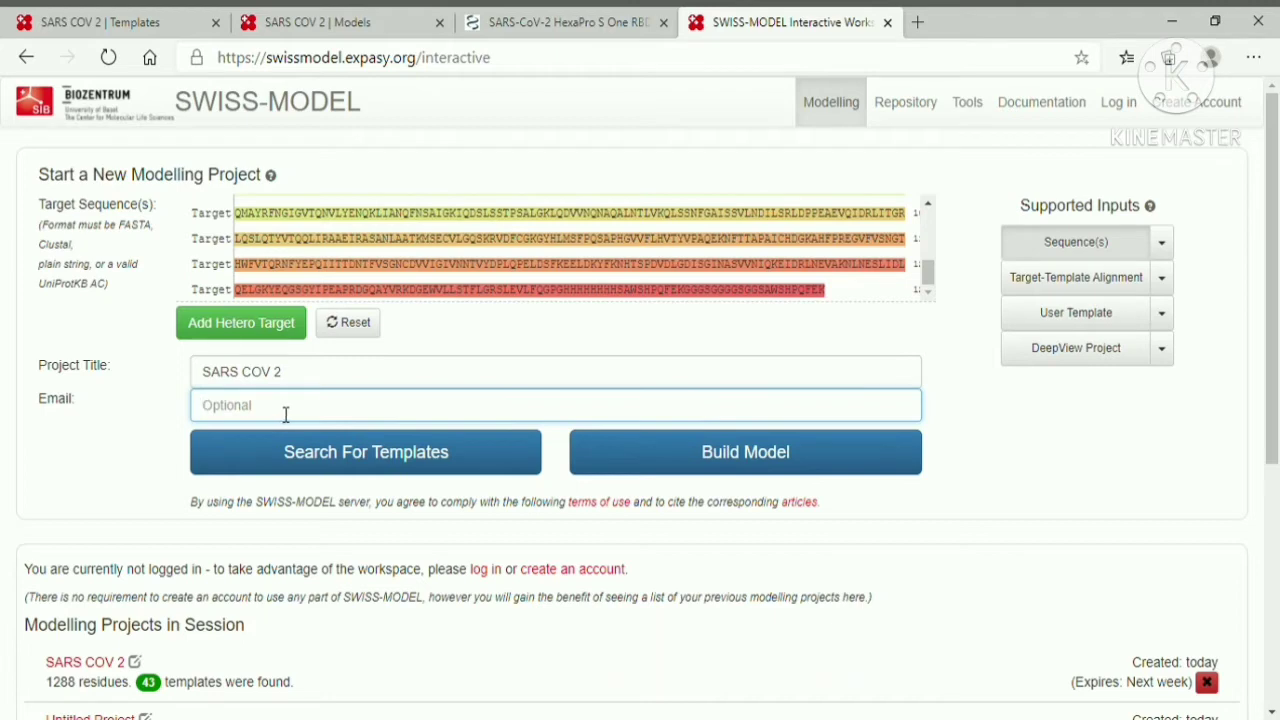
{"action": "left_click", "coordinate": [165, 400]}
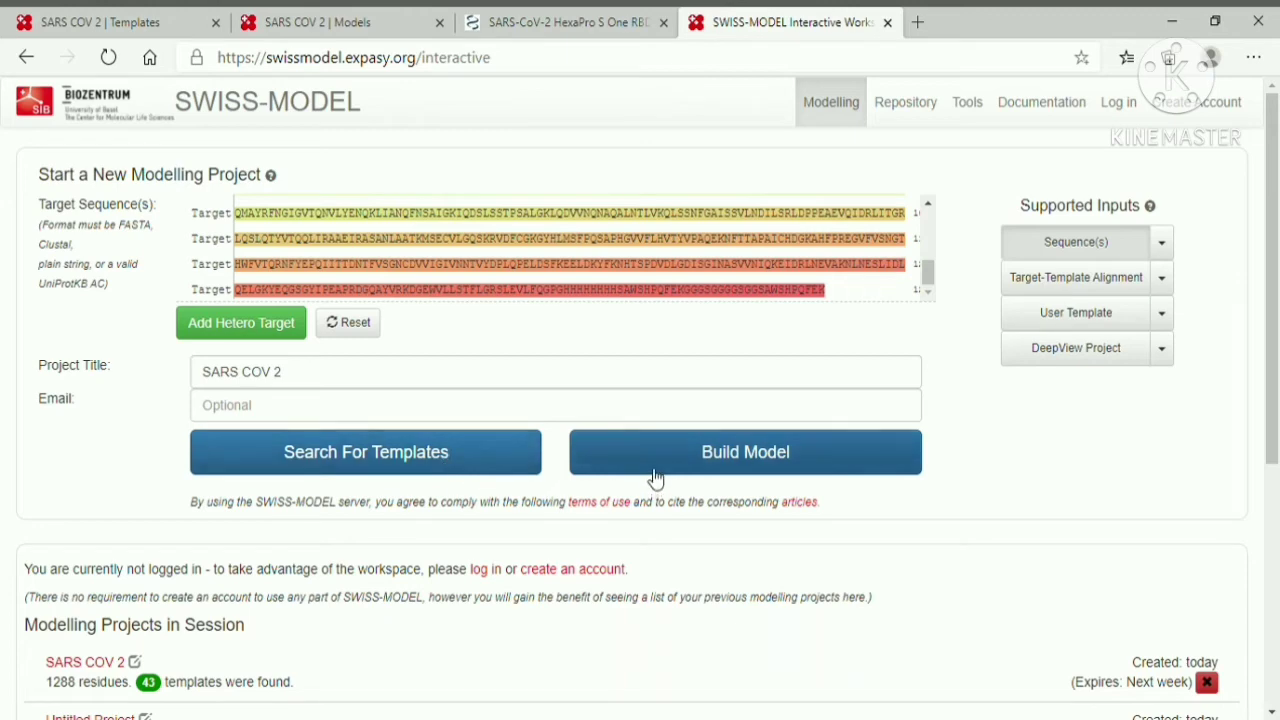
{"action": "left_click", "coordinate": [484, 474]}
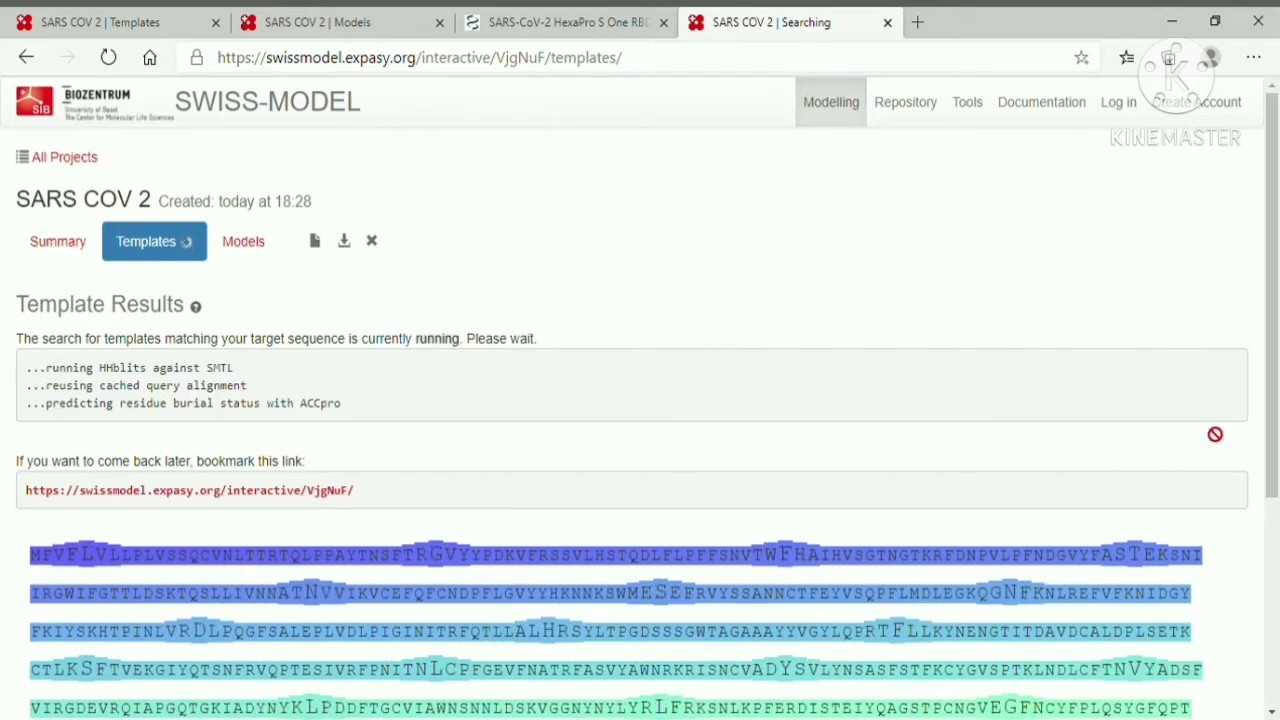
{"action": "left_click_drag", "start_coordinate": [1274, 440], "coordinate": [1278, 650]}
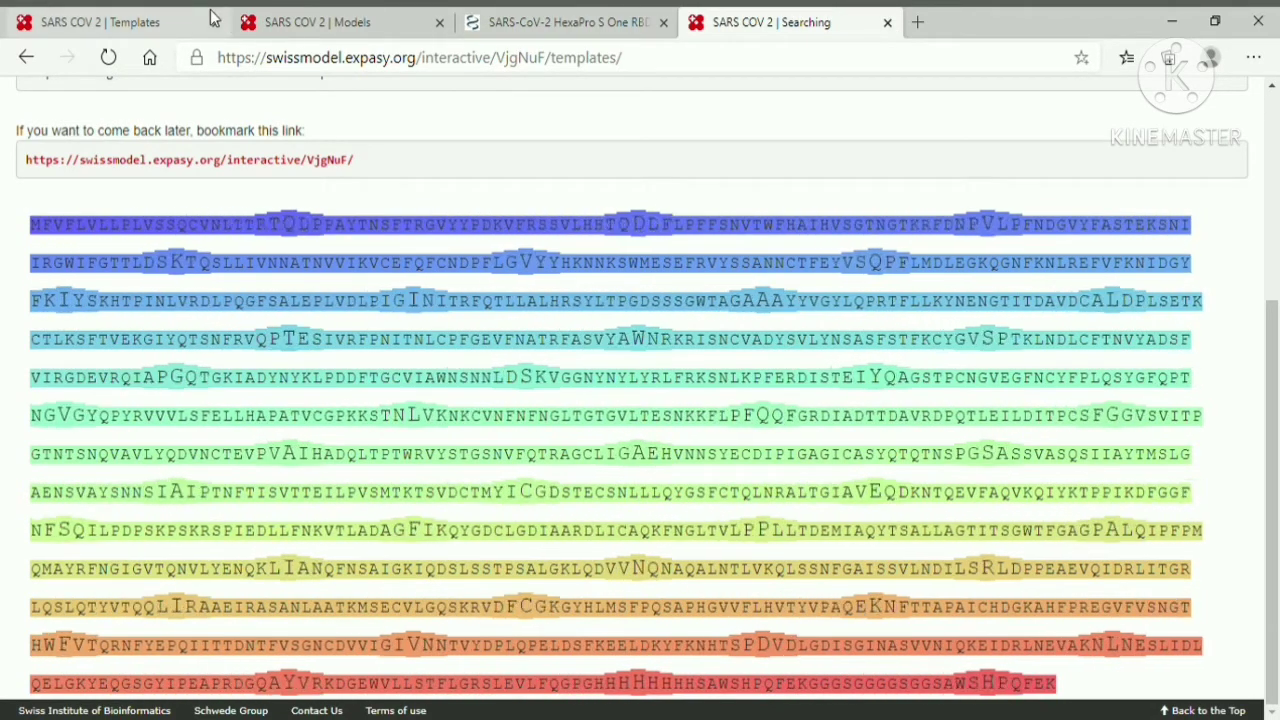
In the completed SARS COV 2 template results, sort the templates by highest identity and select template 6zhd.1.B as well
{"action": "left_click", "coordinate": [130, 15]}
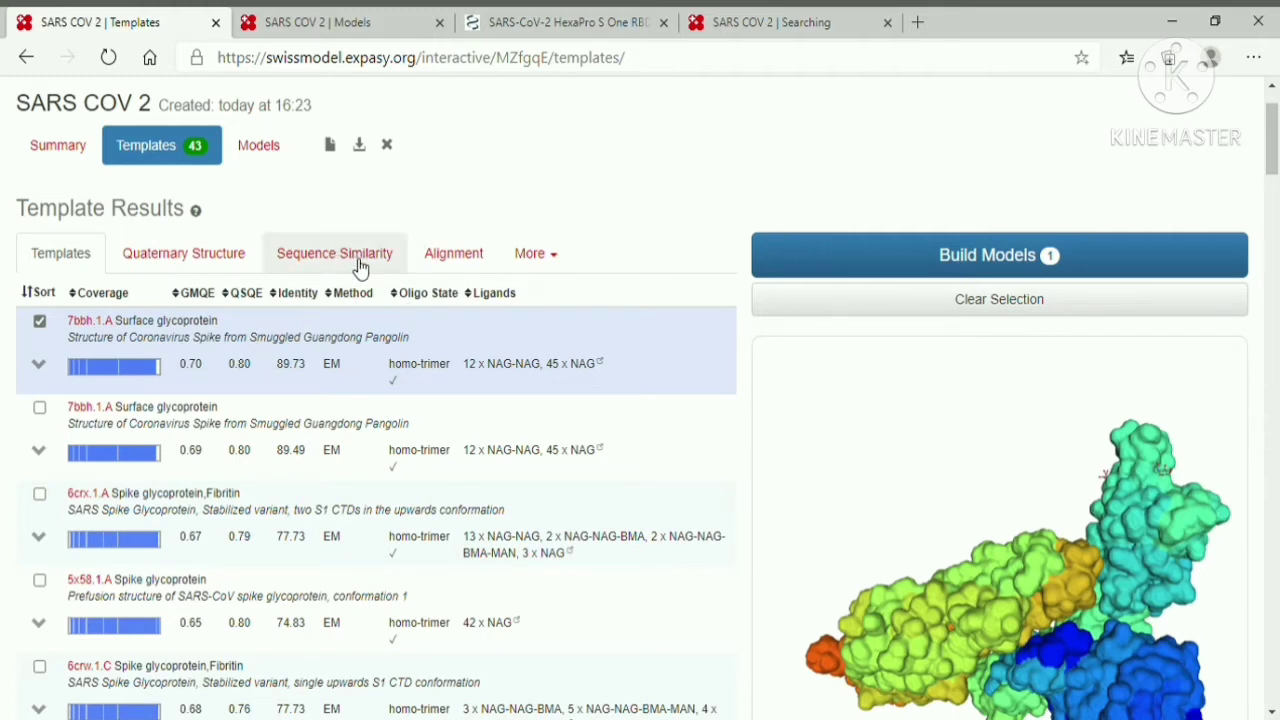
{"action": "left_click", "coordinate": [296, 293]}
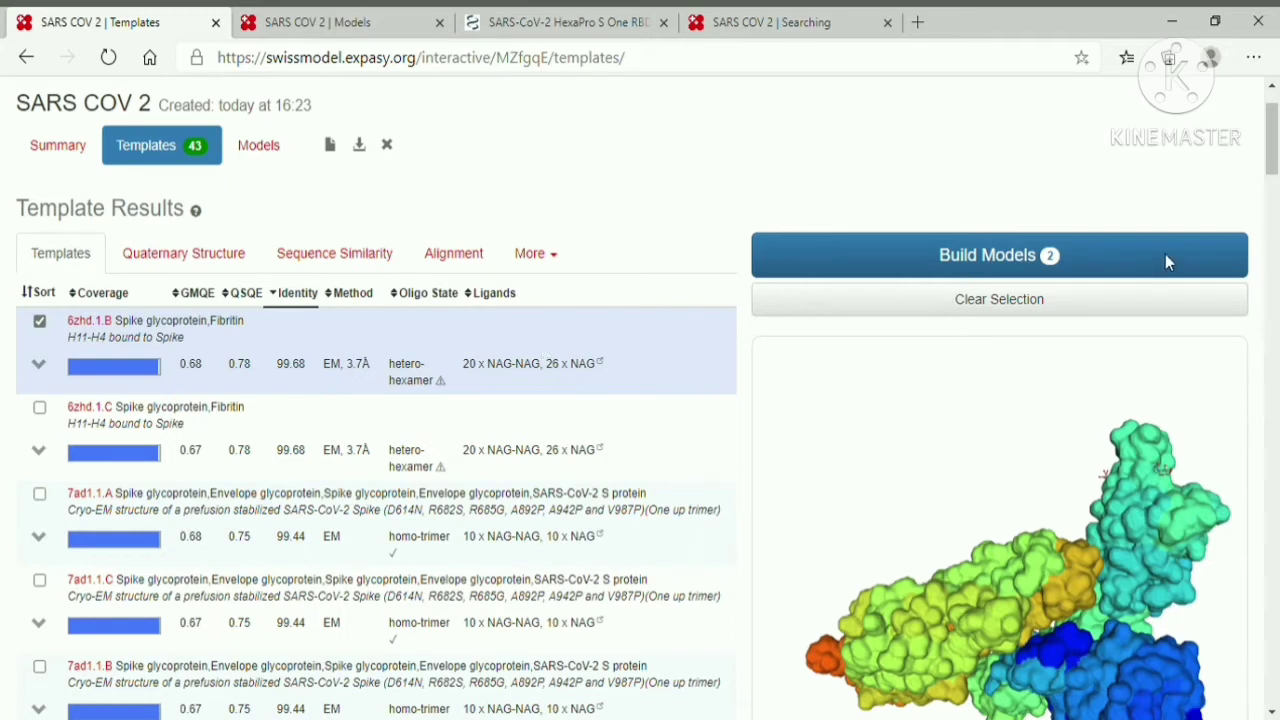
Change the 3D template structure's display style to Cartoon
{"action": "mouse_move", "coordinate": [1278, 170]}
{"action": "left_mouse_down"}
{"action": "mouse_move", "coordinate": [1278, 245]}
{"action": "mouse_move", "coordinate": [1276, 190]}
{"action": "left_mouse_up"}
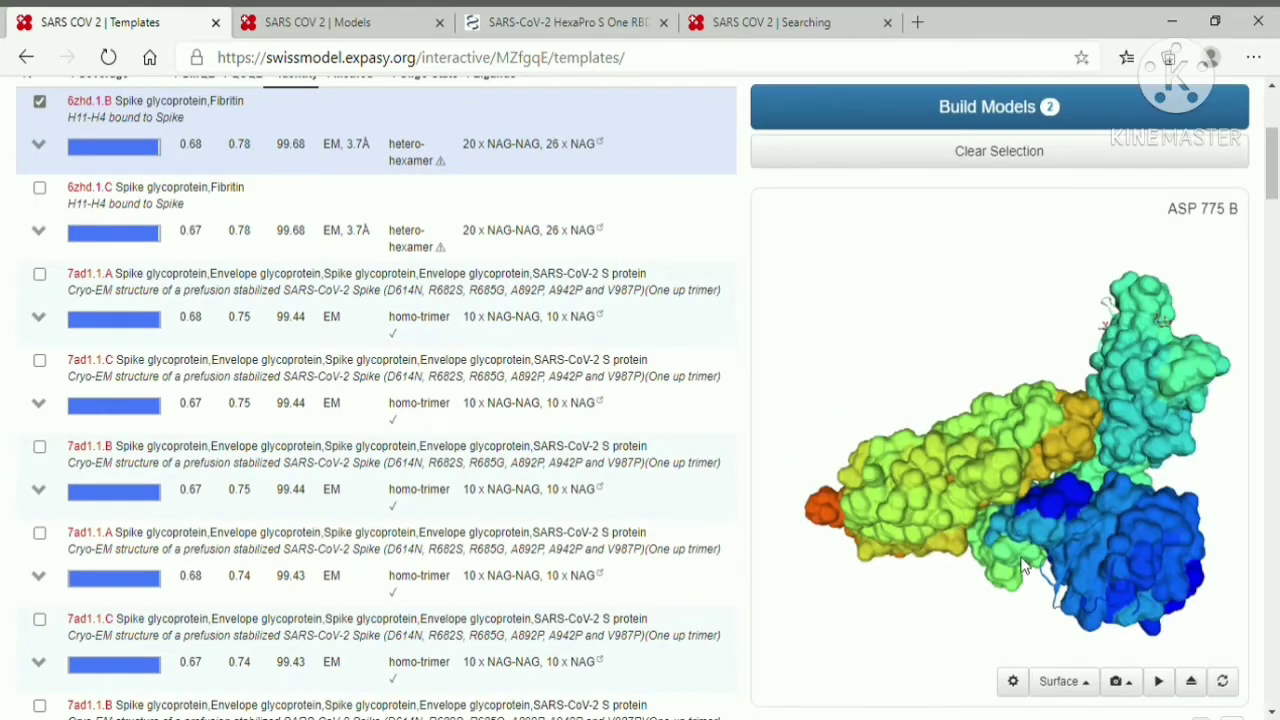
{"action": "left_click", "coordinate": [1069, 684]}
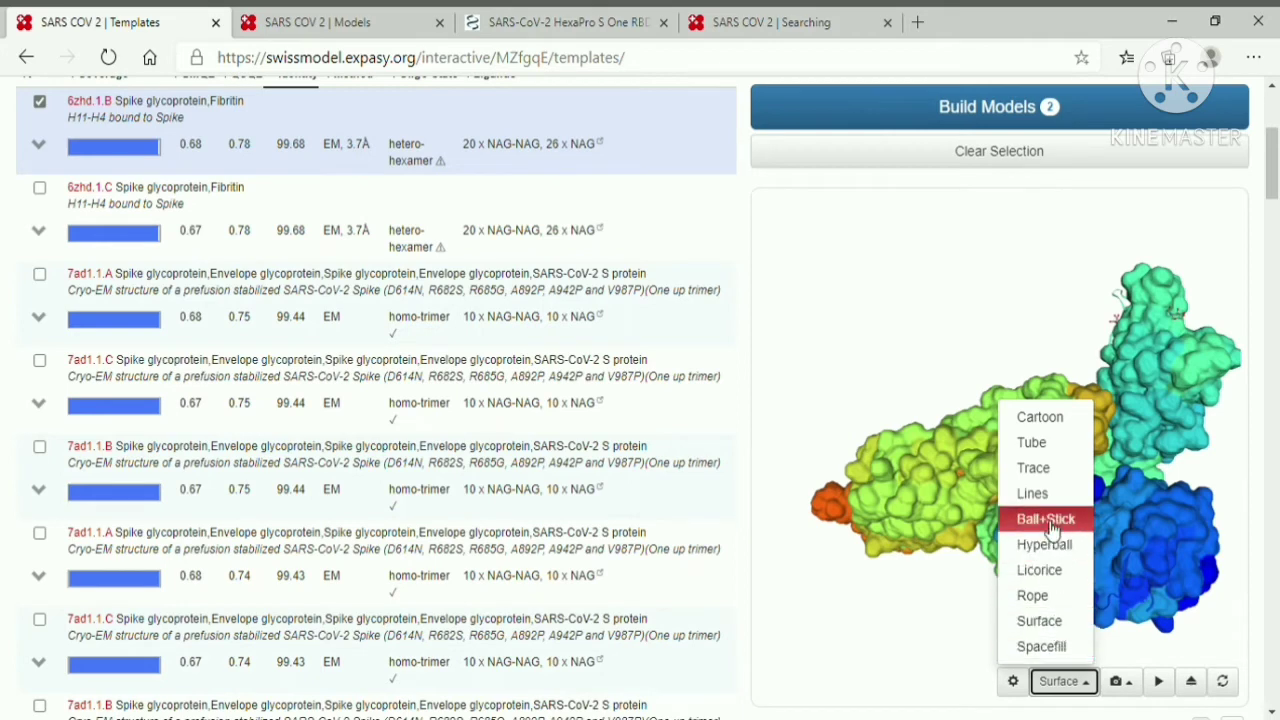
{"action": "left_click", "coordinate": [1055, 424]}
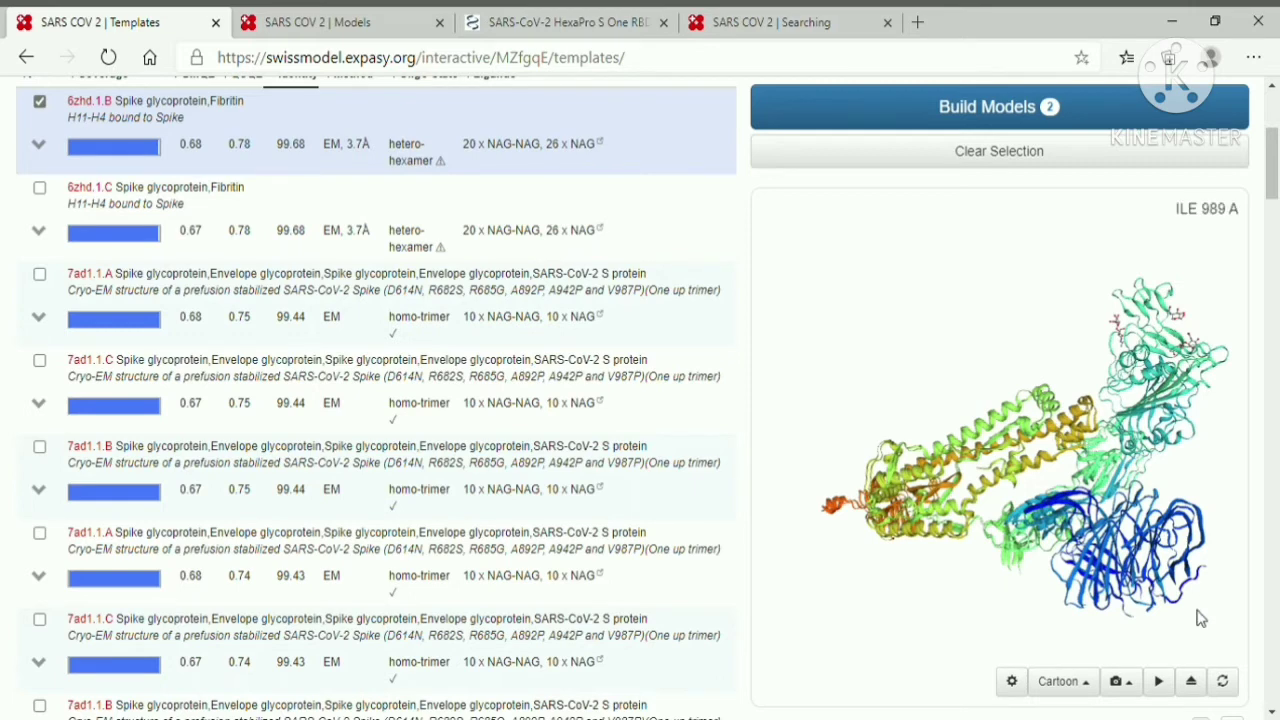
{"action": "left_click", "coordinate": [1224, 688]}
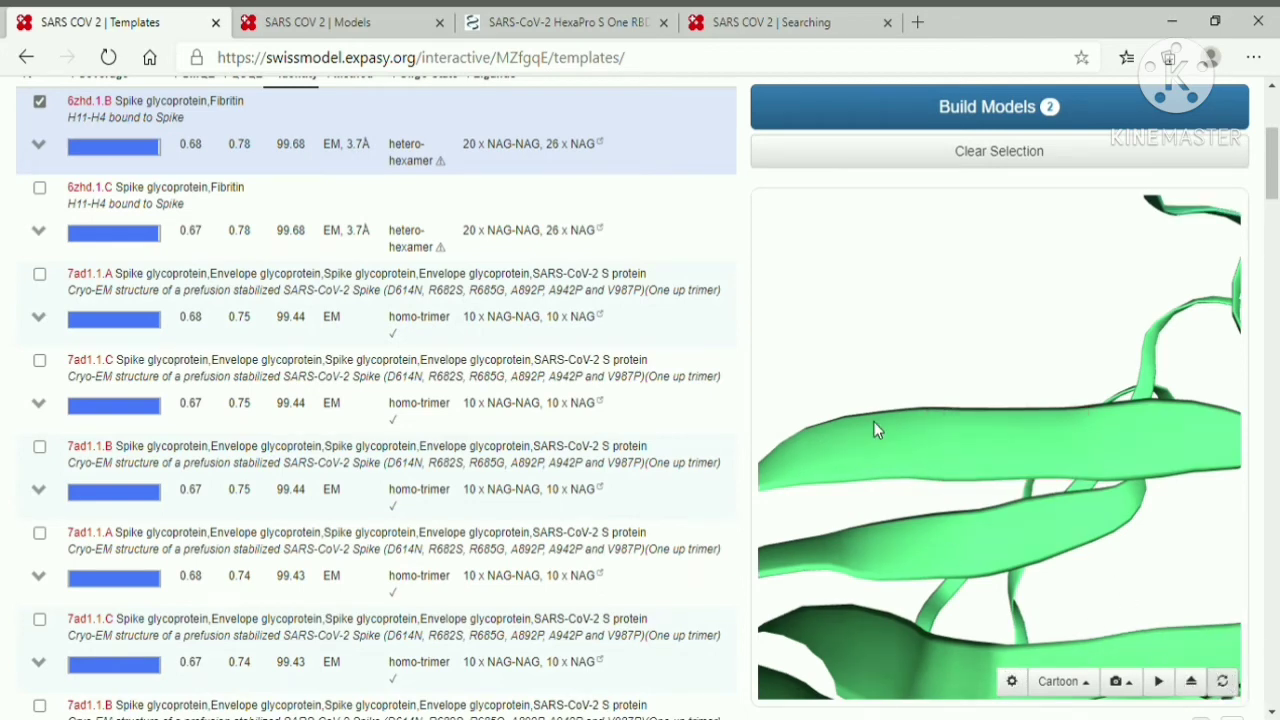
Build homology models from the two selected templates
{"action": "scroll", "coordinate": [1277, 160], "scroll_direction": "up", "scroll_amount": 3}
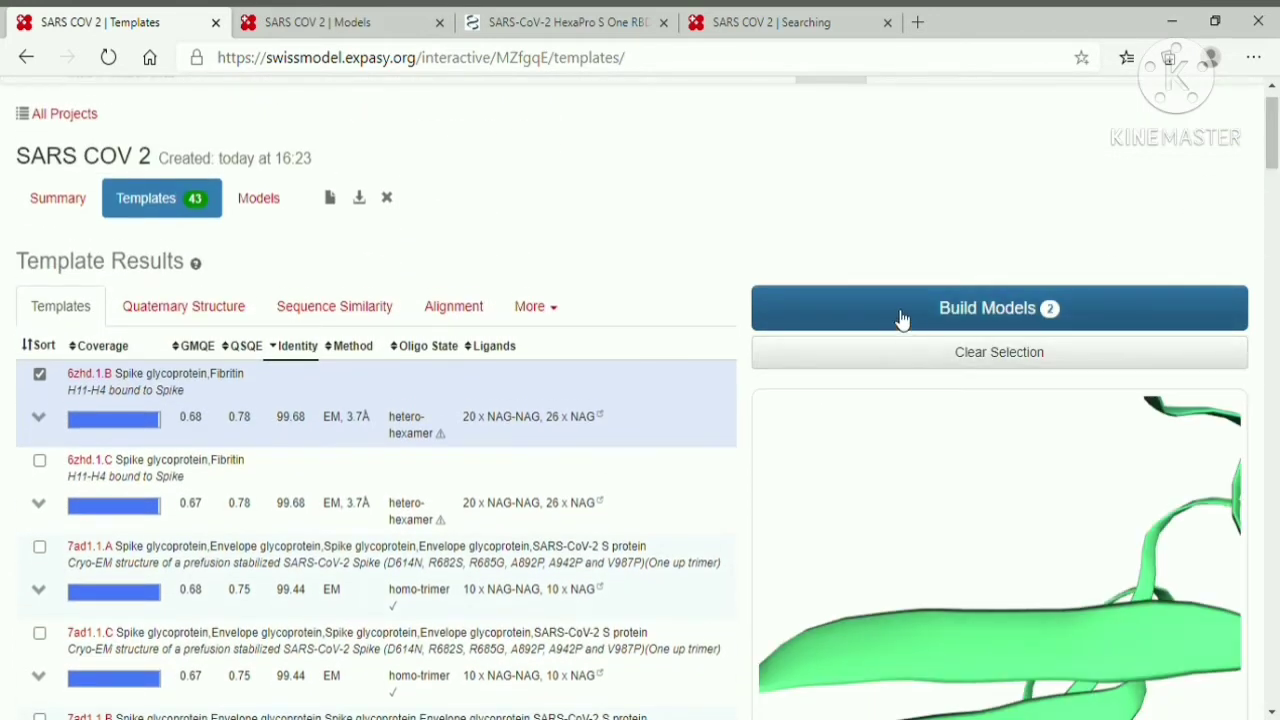
{"action": "left_click", "coordinate": [906, 320]}
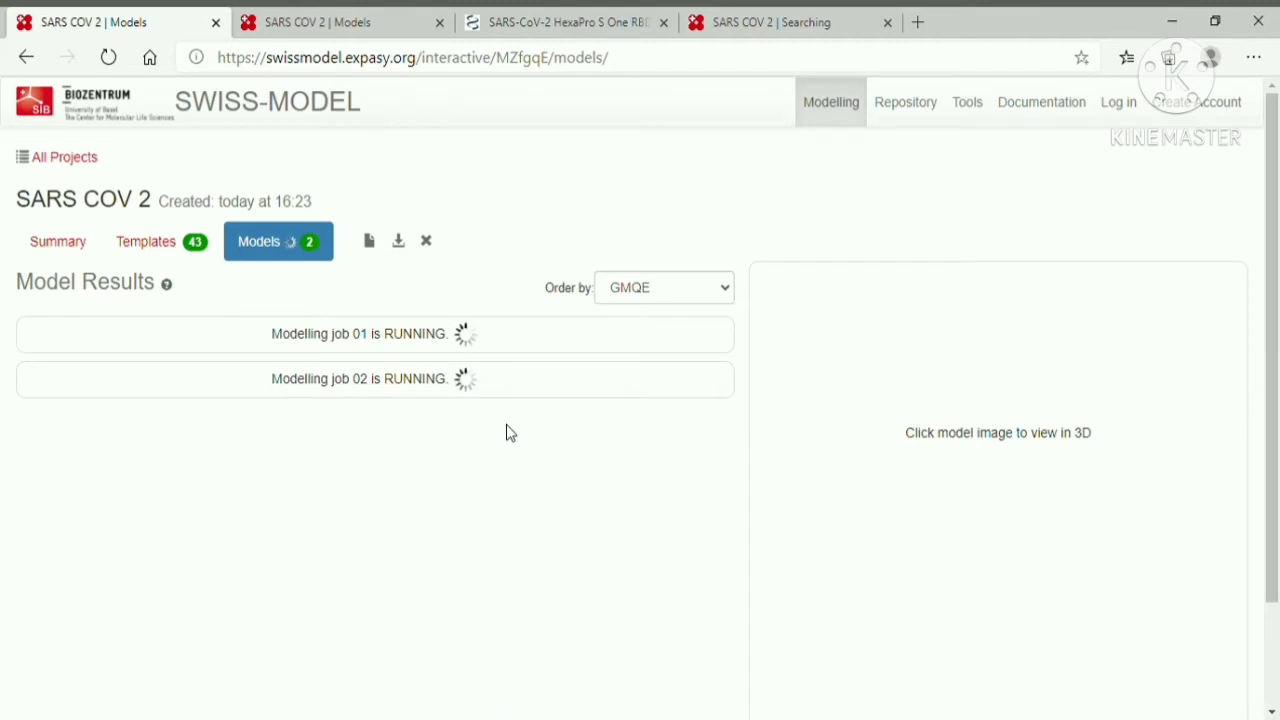
In the completed SARS COV 2 model results, examine Model 01's enlarged Comparison and Local Quality Estimate plots
{"action": "left_click", "coordinate": [366, 16]}
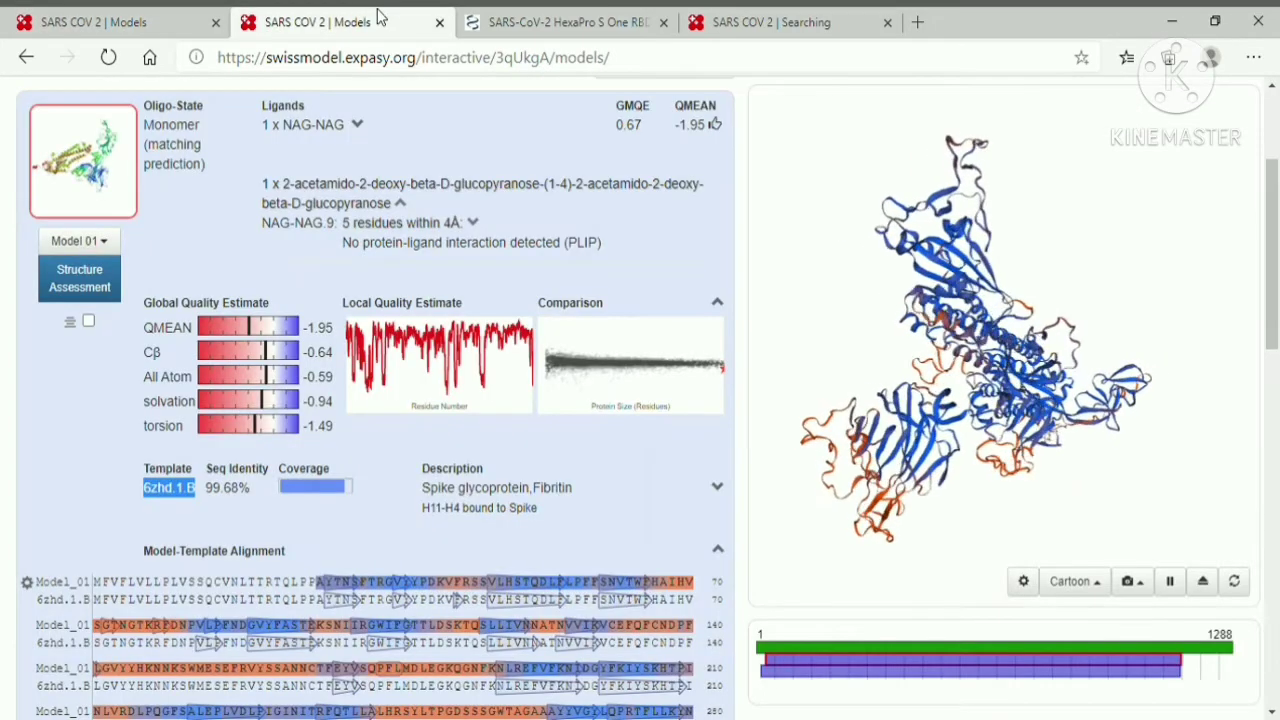
{"action": "scroll", "coordinate": [1276, 178], "scroll_direction": "up", "scroll_amount": 1}
{"action": "scroll", "coordinate": [1276, 178], "scroll_direction": "up", "scroll_amount": 2}
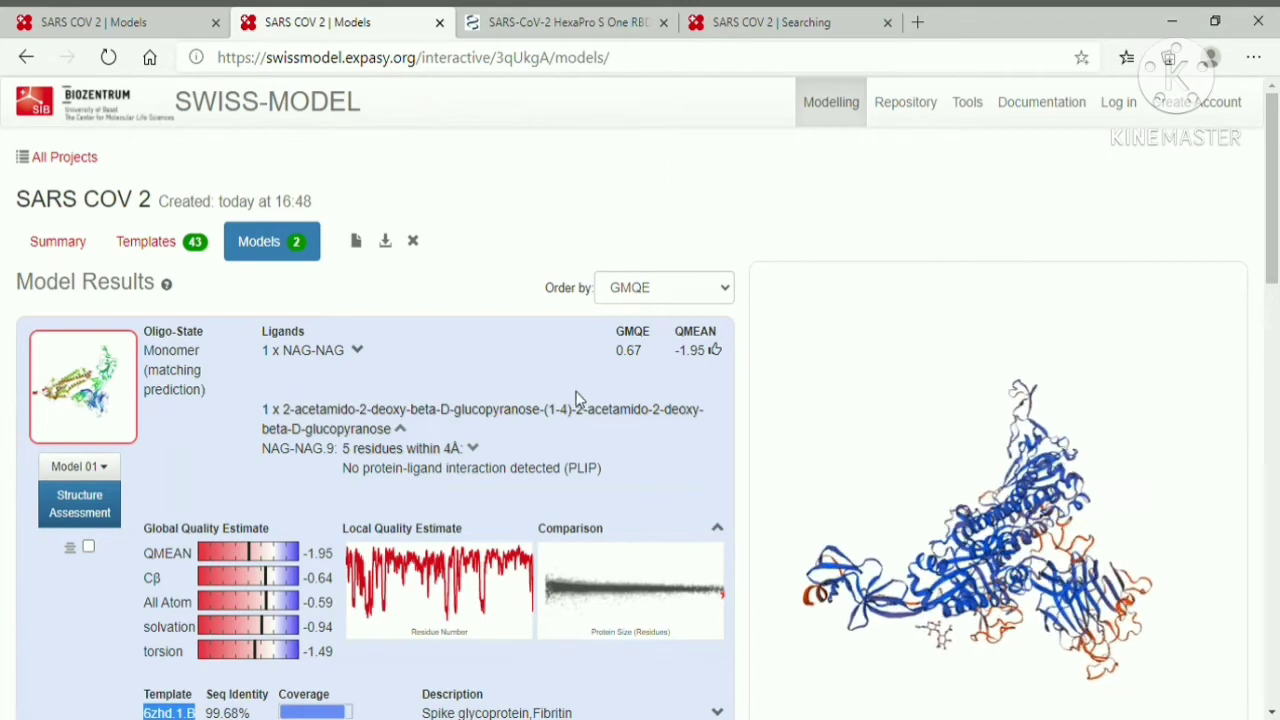
{"action": "scroll", "coordinate": [1277, 341], "scroll_direction": "down", "scroll_amount": 2}
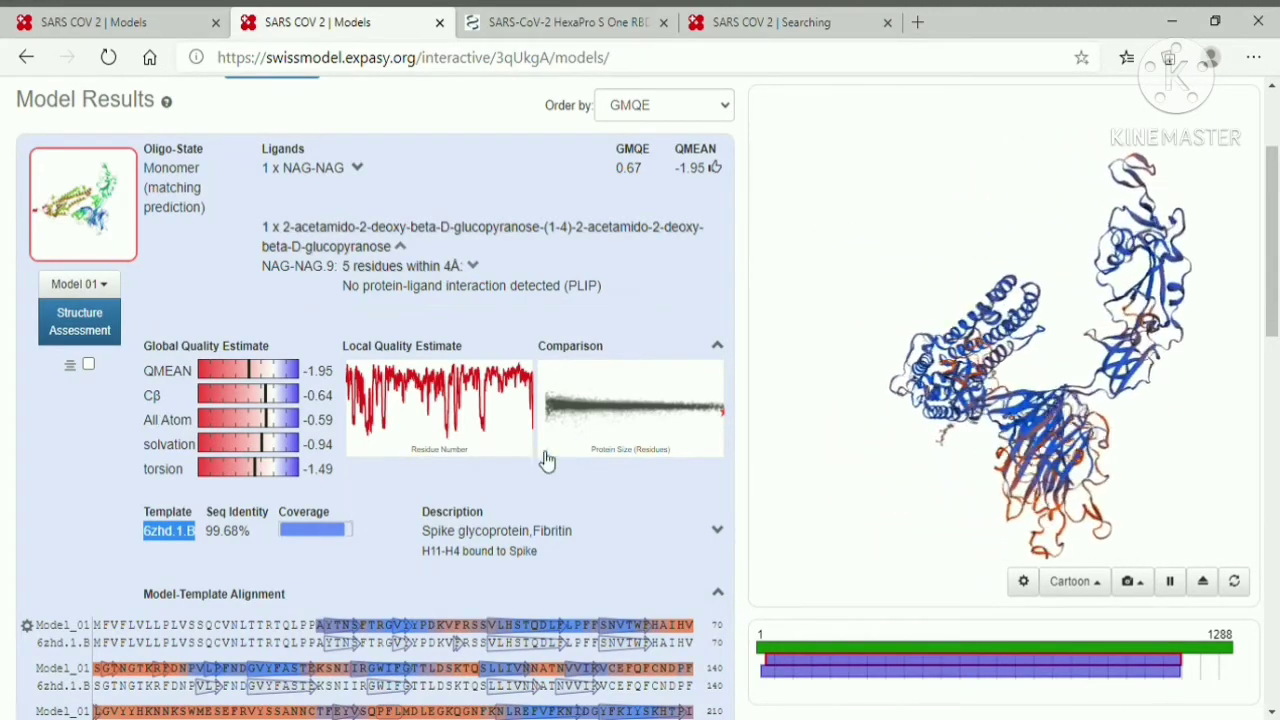
{"action": "left_click", "coordinate": [596, 427]}
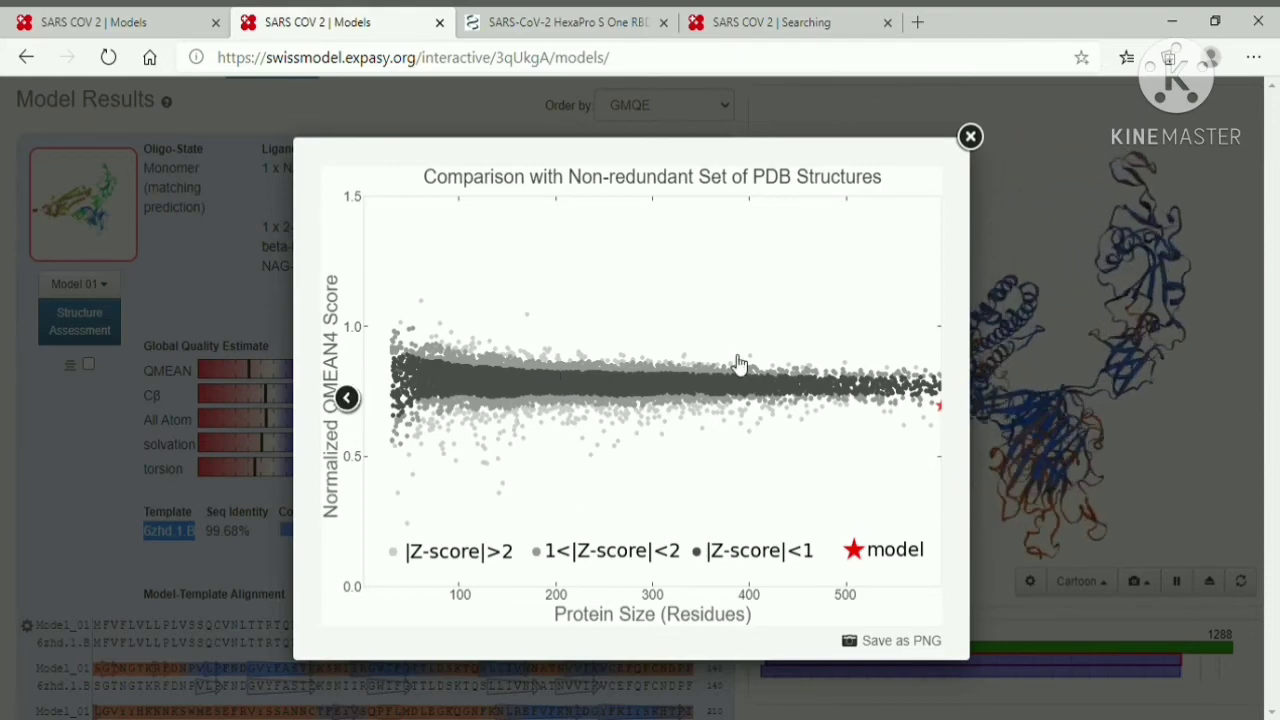
{"action": "left_click", "coordinate": [971, 137]}
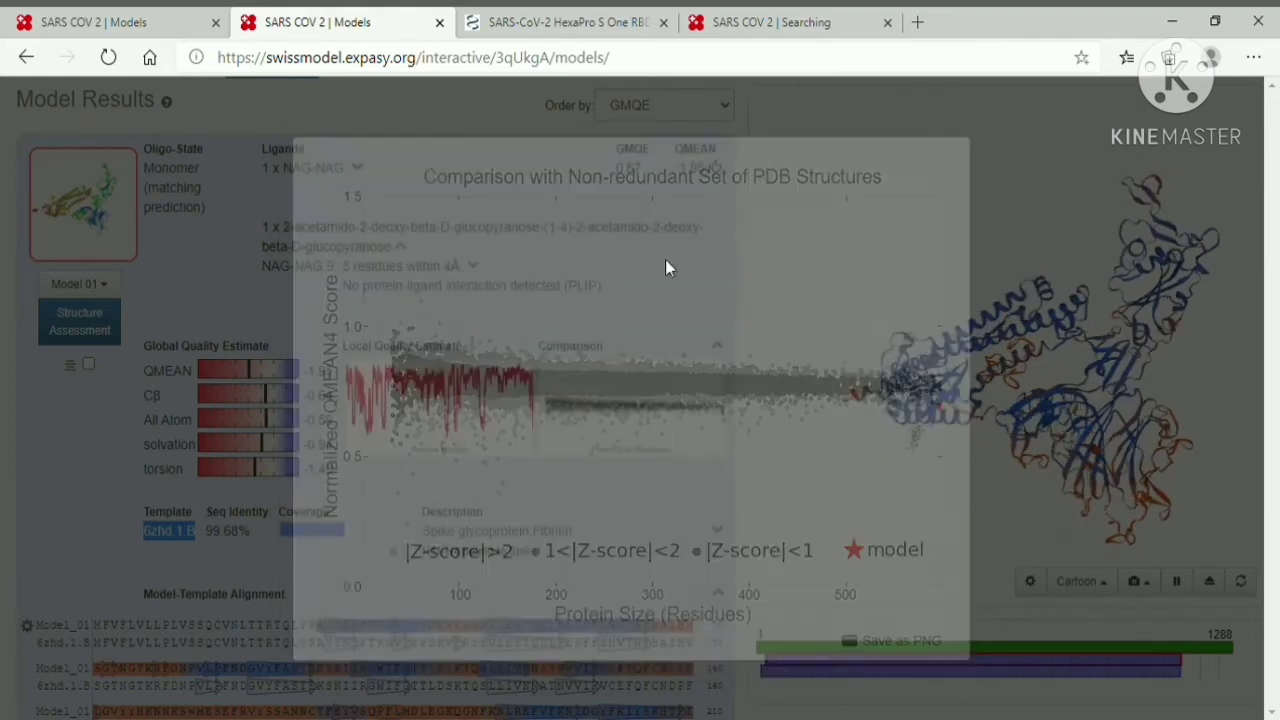
{"action": "left_click", "coordinate": [440, 377]}
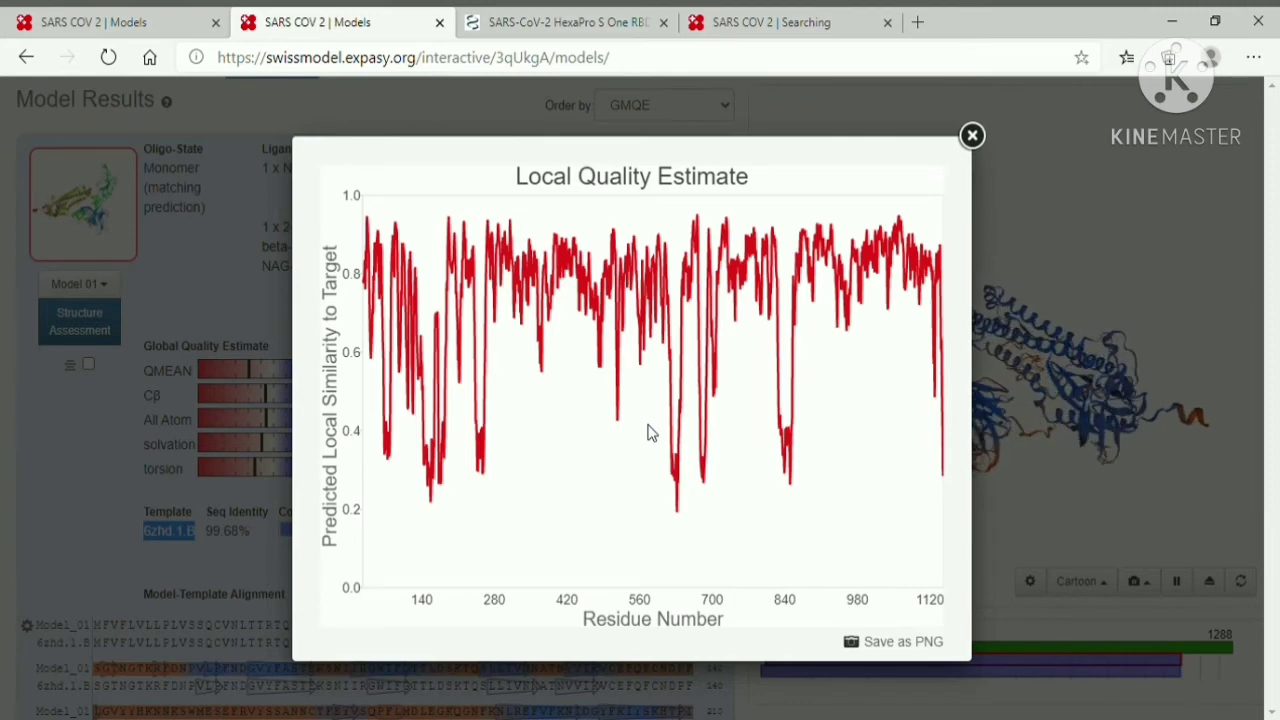
{"action": "left_click", "coordinate": [973, 137]}
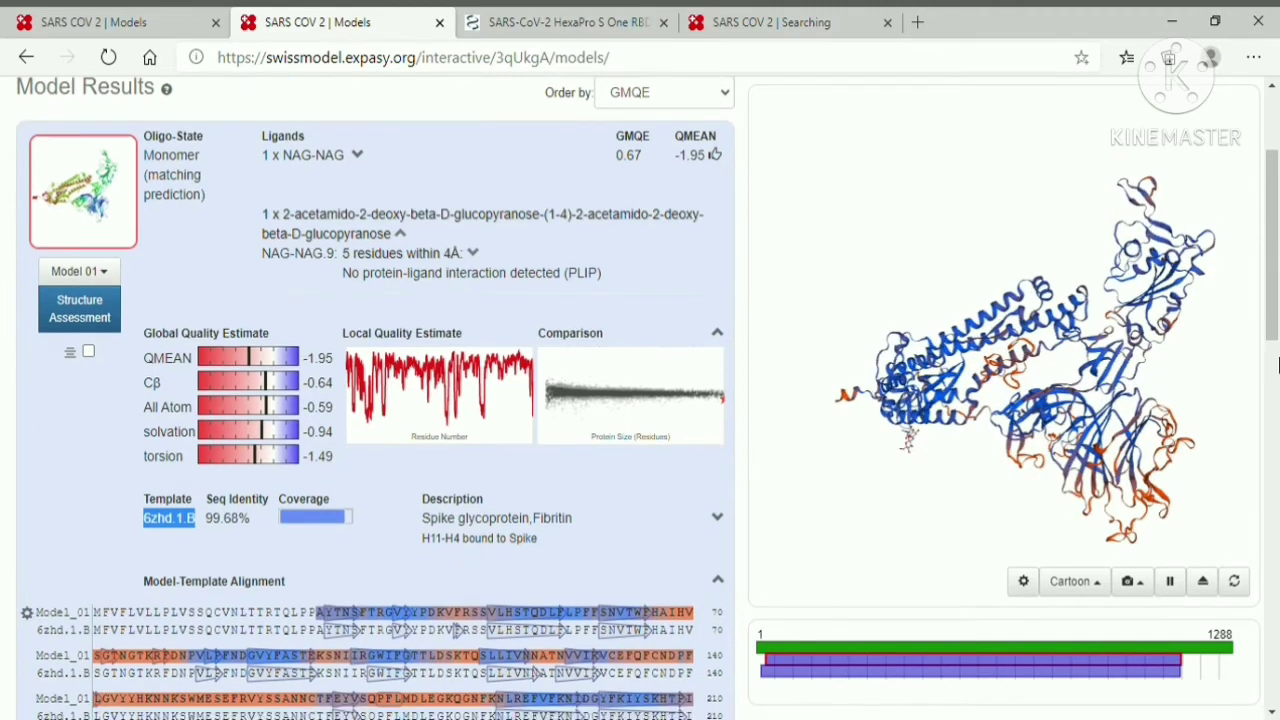
Inspect individual residues of the model-template alignment in the 3D structure, picking one in each of the second, third and ninth rows
{"action": "scroll", "coordinate": [388, 345], "scroll_direction": "down", "scroll_amount": 5}
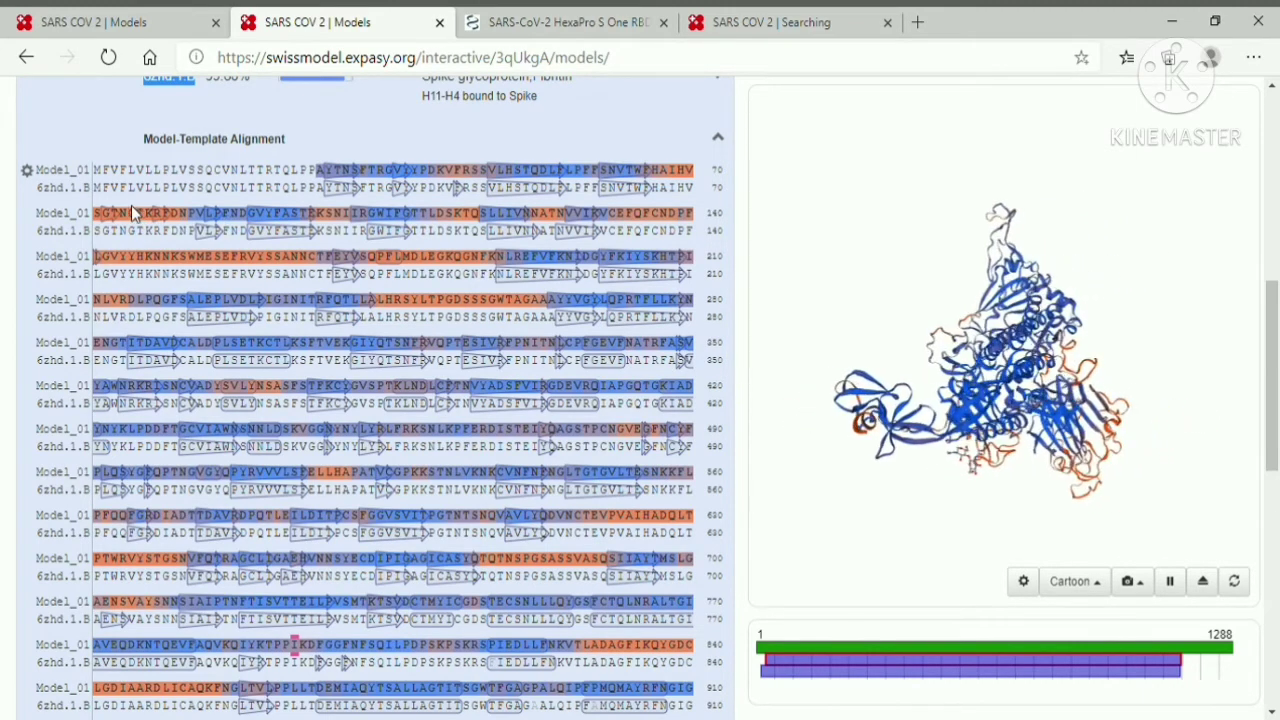
{"action": "left_click", "coordinate": [262, 216]}
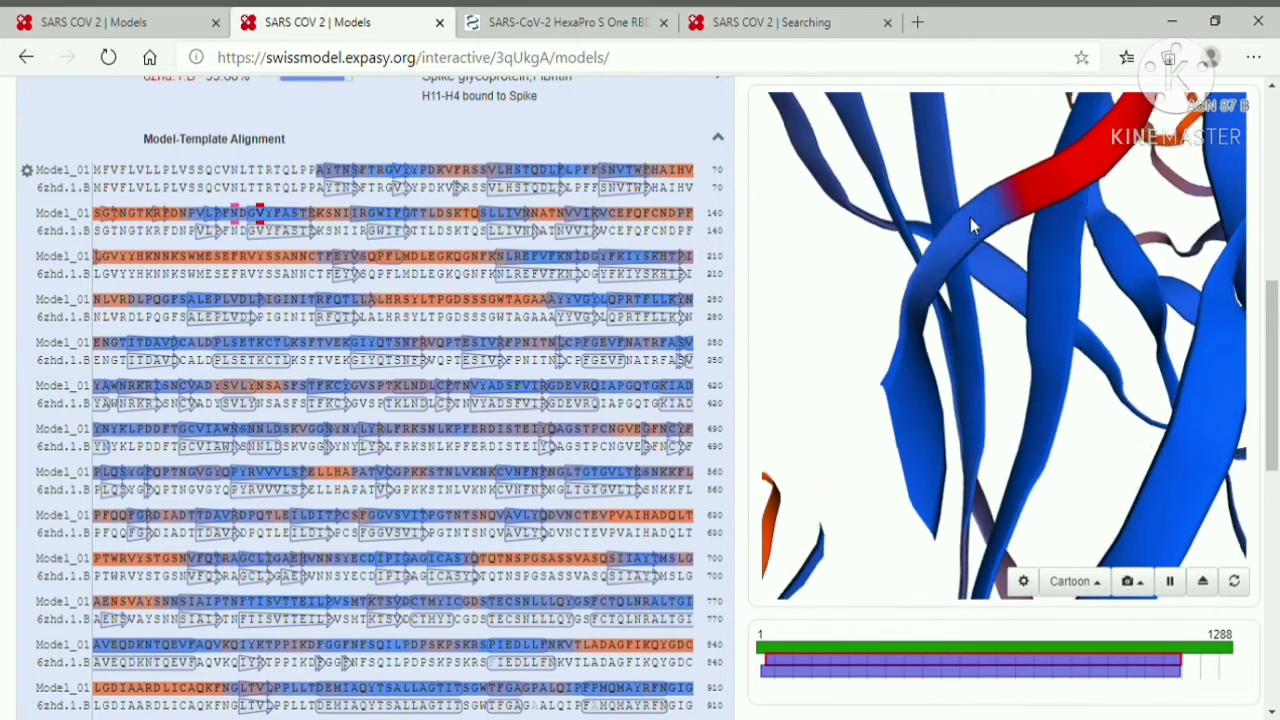
{"action": "left_click", "coordinate": [550, 258]}
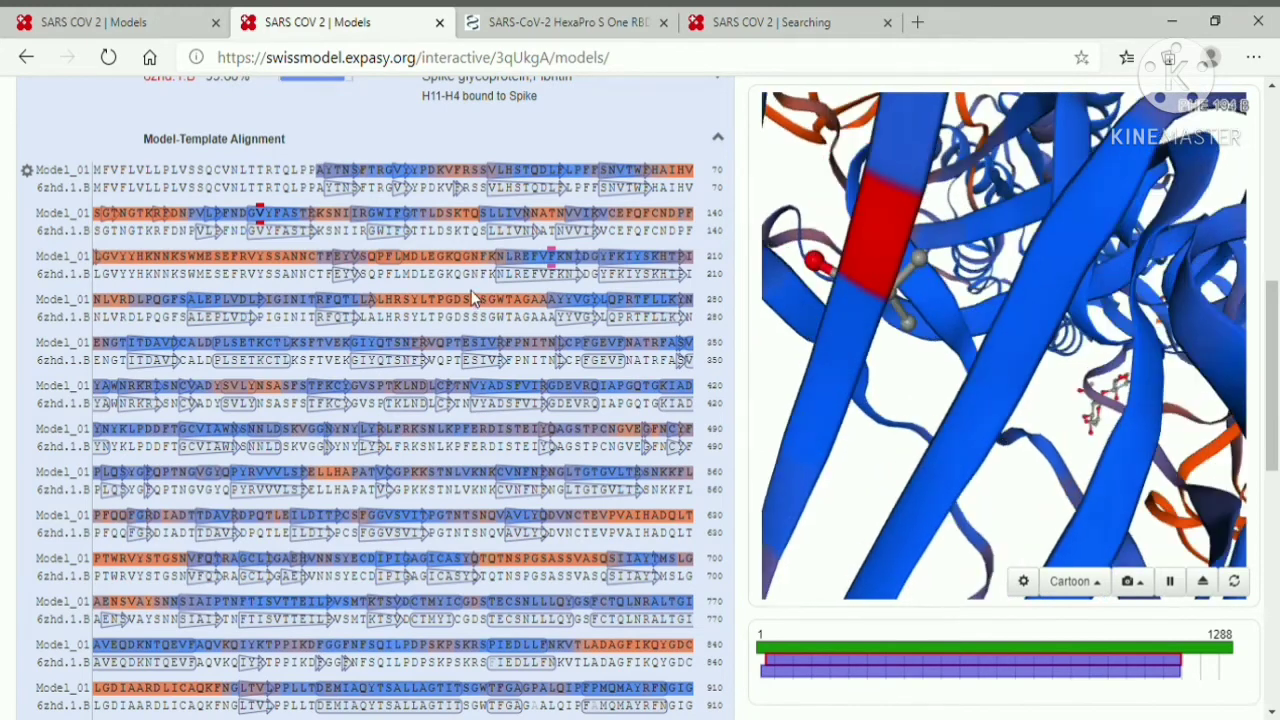
{"action": "left_click", "coordinate": [397, 515]}
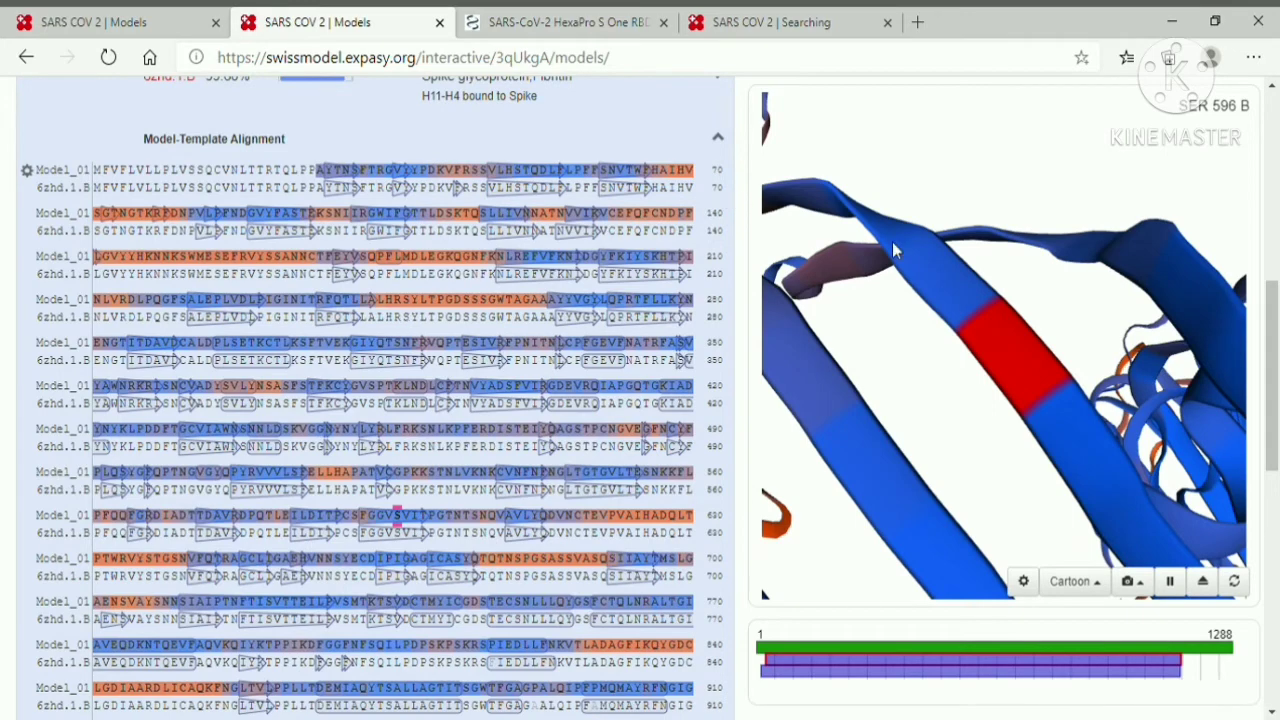
Download Model 01 in PDB format
{"action": "scroll", "coordinate": [1276, 362], "scroll_direction": "up", "scroll_amount": 6}
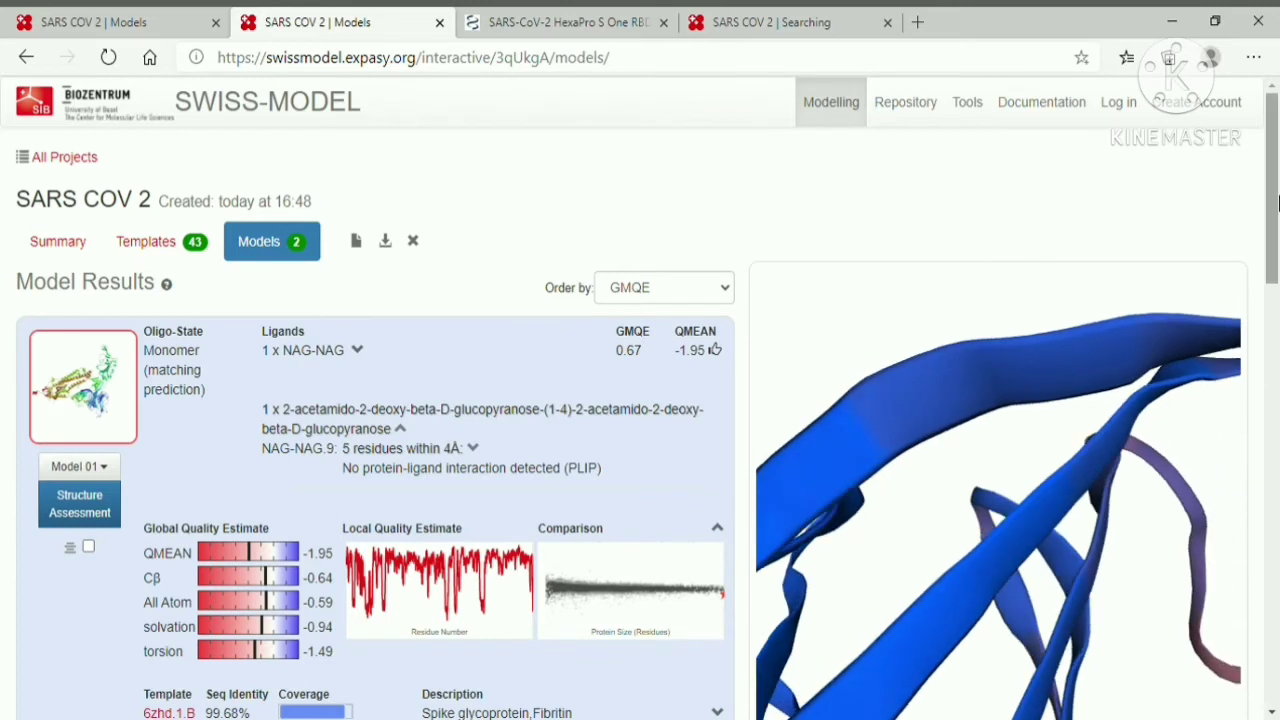
{"action": "scroll", "coordinate": [1277, 258], "scroll_direction": "down", "scroll_amount": 3}
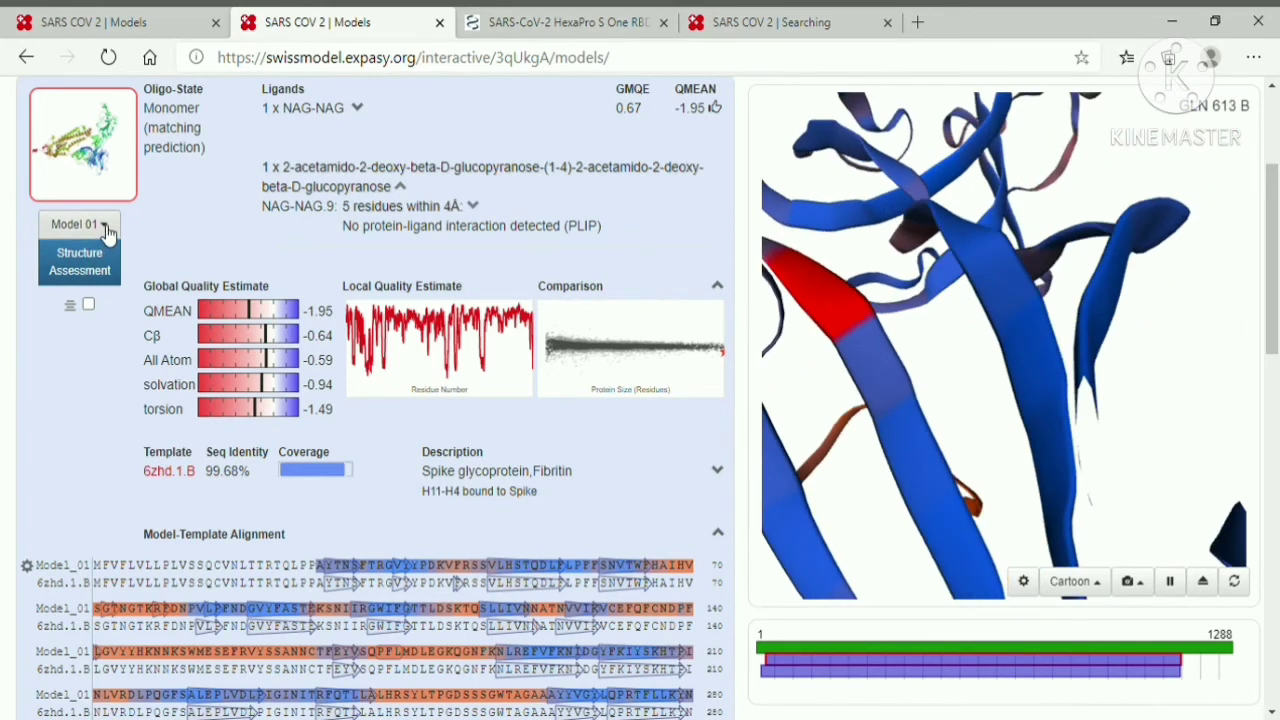
{"action": "left_click", "coordinate": [108, 226]}
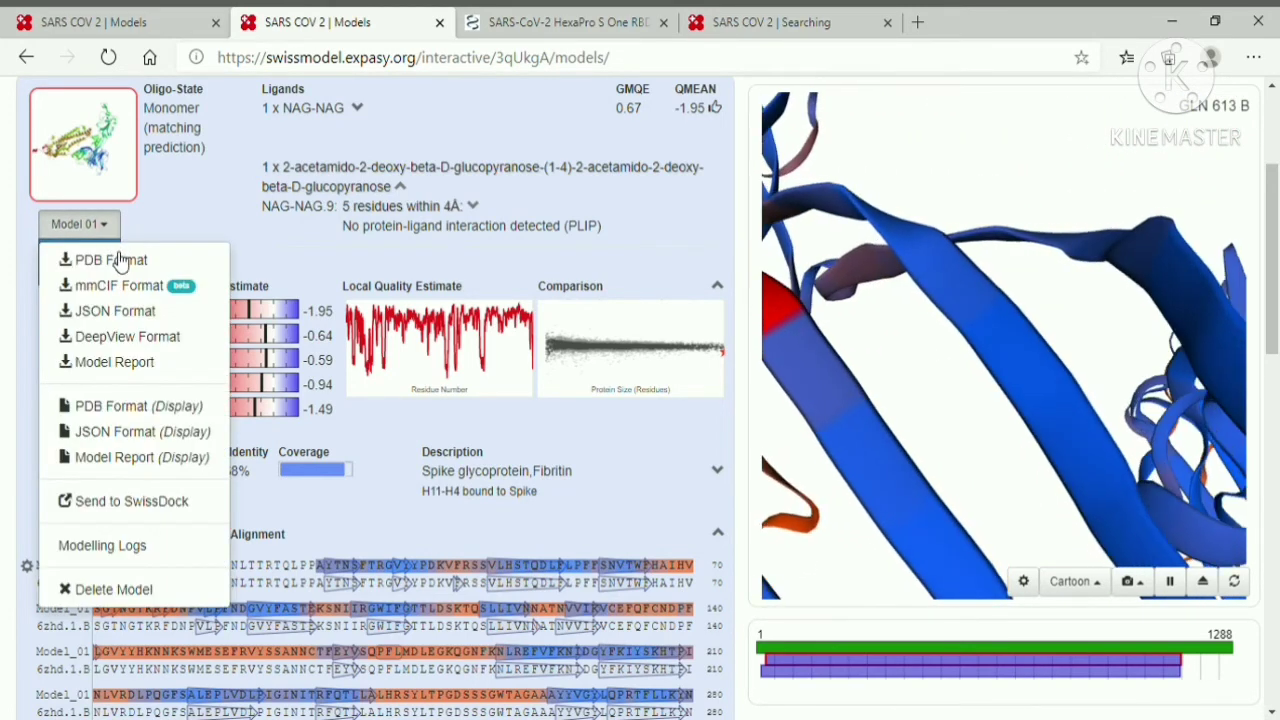
{"action": "left_click", "coordinate": [113, 260]}
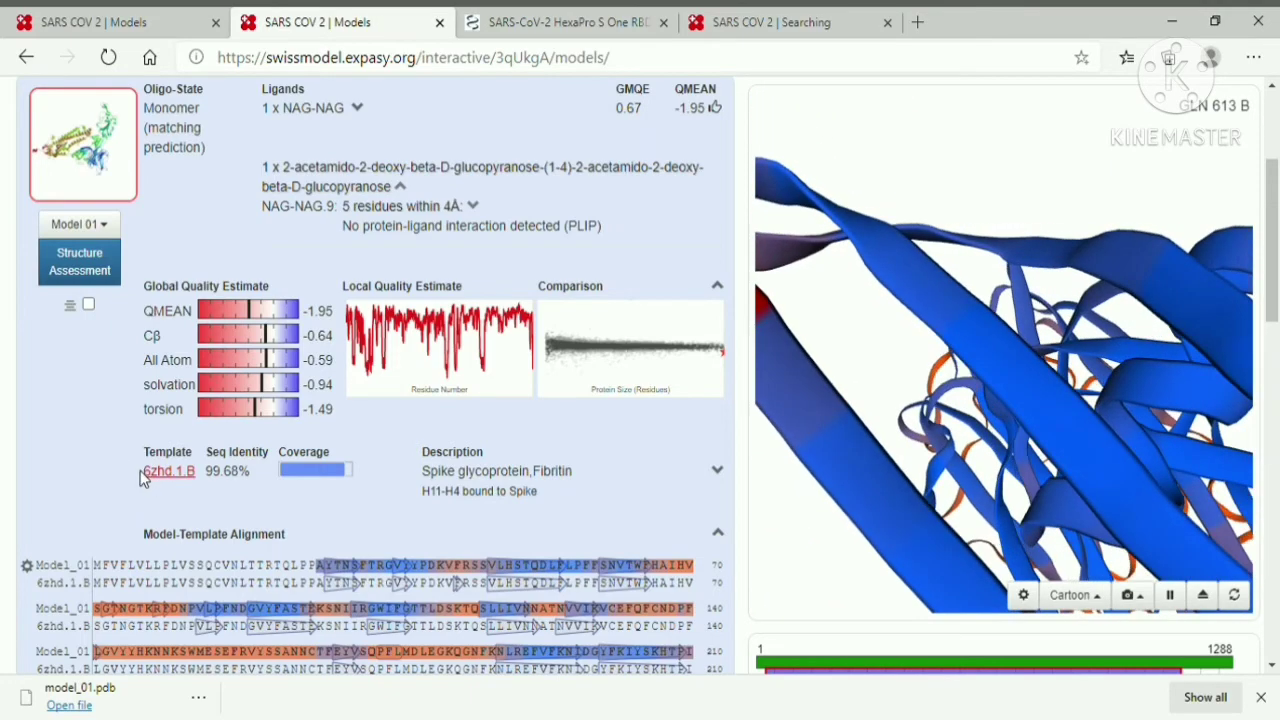
Copy the template ID 6zhd.1.B from Model 01's template details
{"action": "left_click_drag", "start_coordinate": [137, 473], "coordinate": [179, 488]}
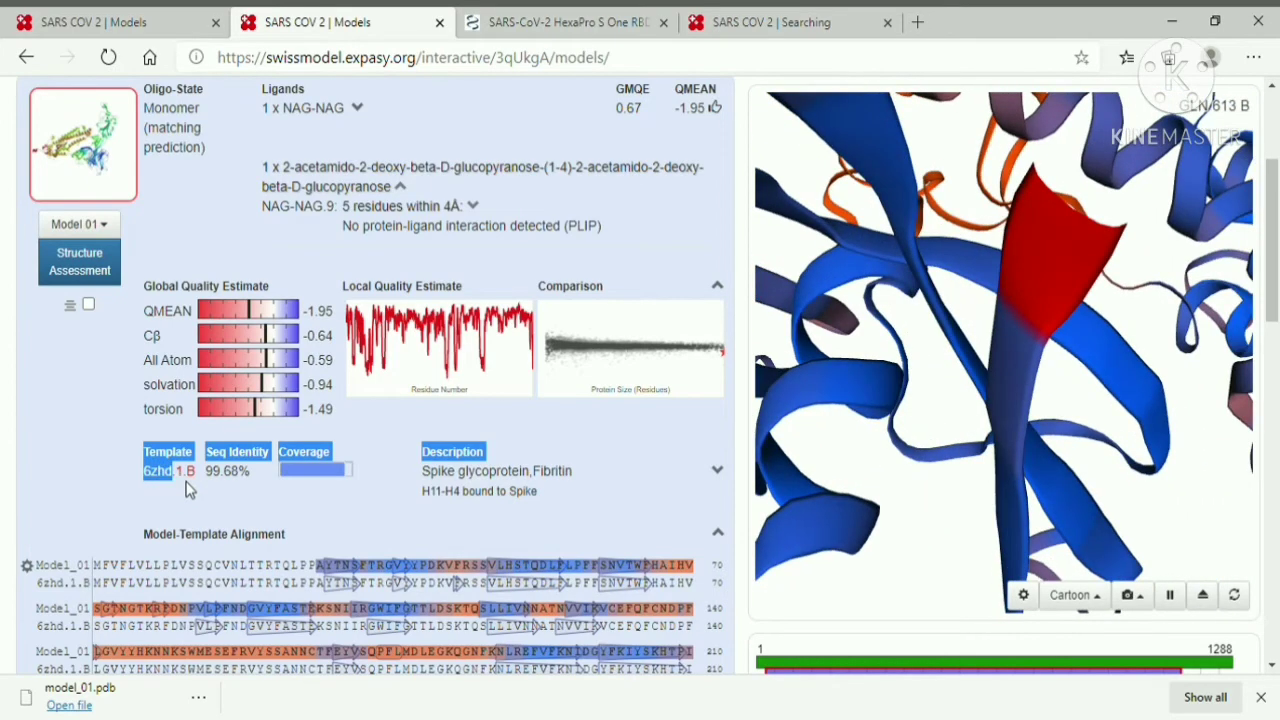
{"action": "left_click", "coordinate": [196, 470]}
{"action": "left_click_drag", "start_coordinate": [199, 474], "coordinate": [145, 482]}
{"action": "key", "text": "ctrl+c"}
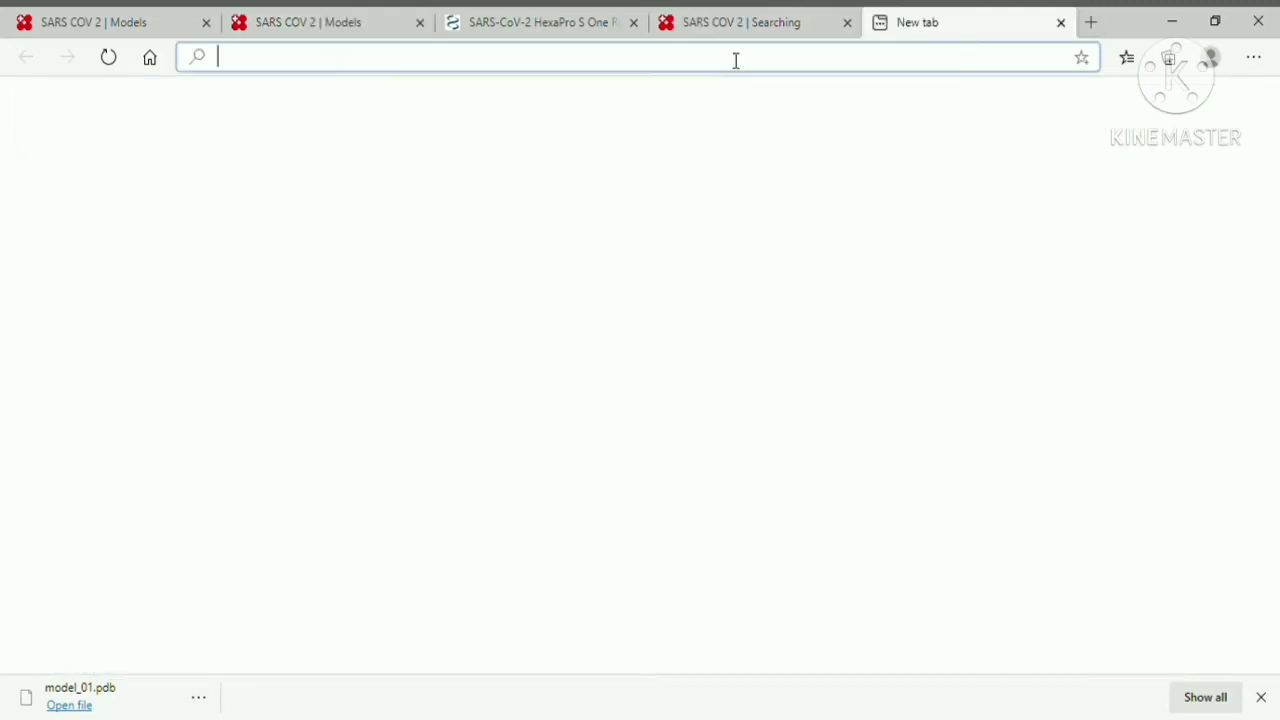
Search the web for "pdb" in a new browser tab and open the RCSB PDB homepage
{"action": "type", "text": "pdb"}
{"action": "key", "text": "Return"}
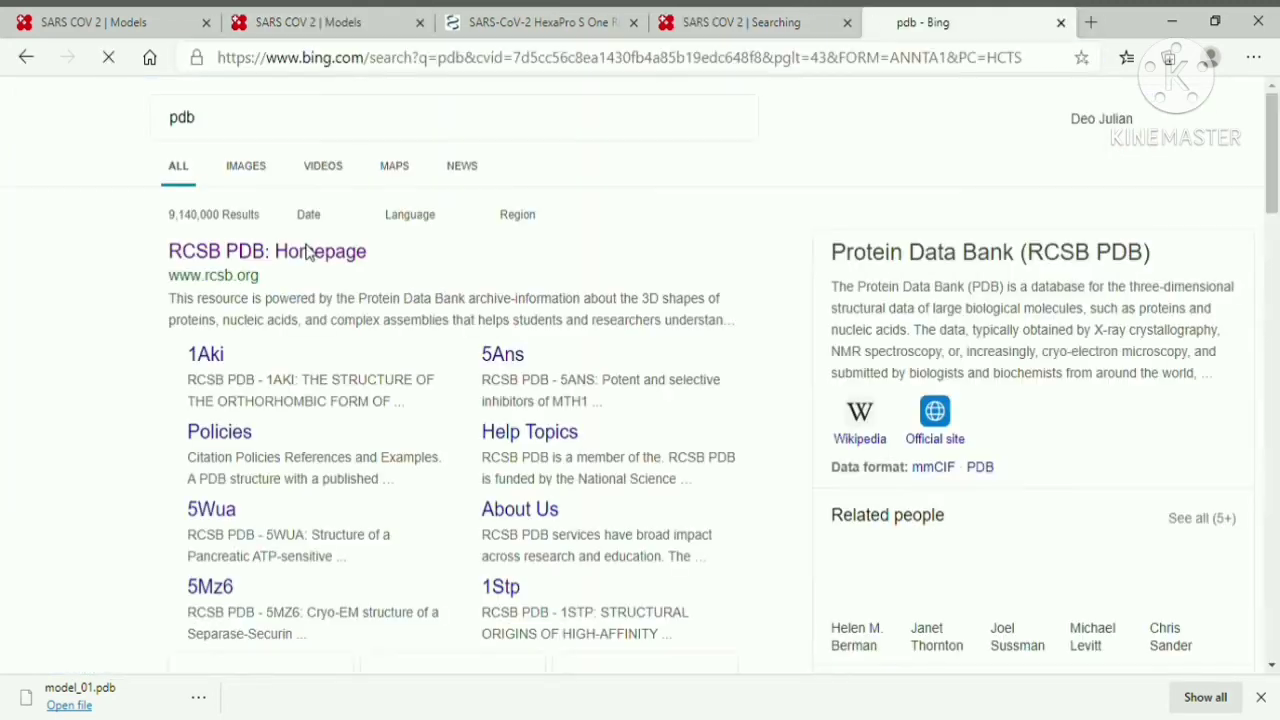
{"action": "left_click", "coordinate": [256, 254]}
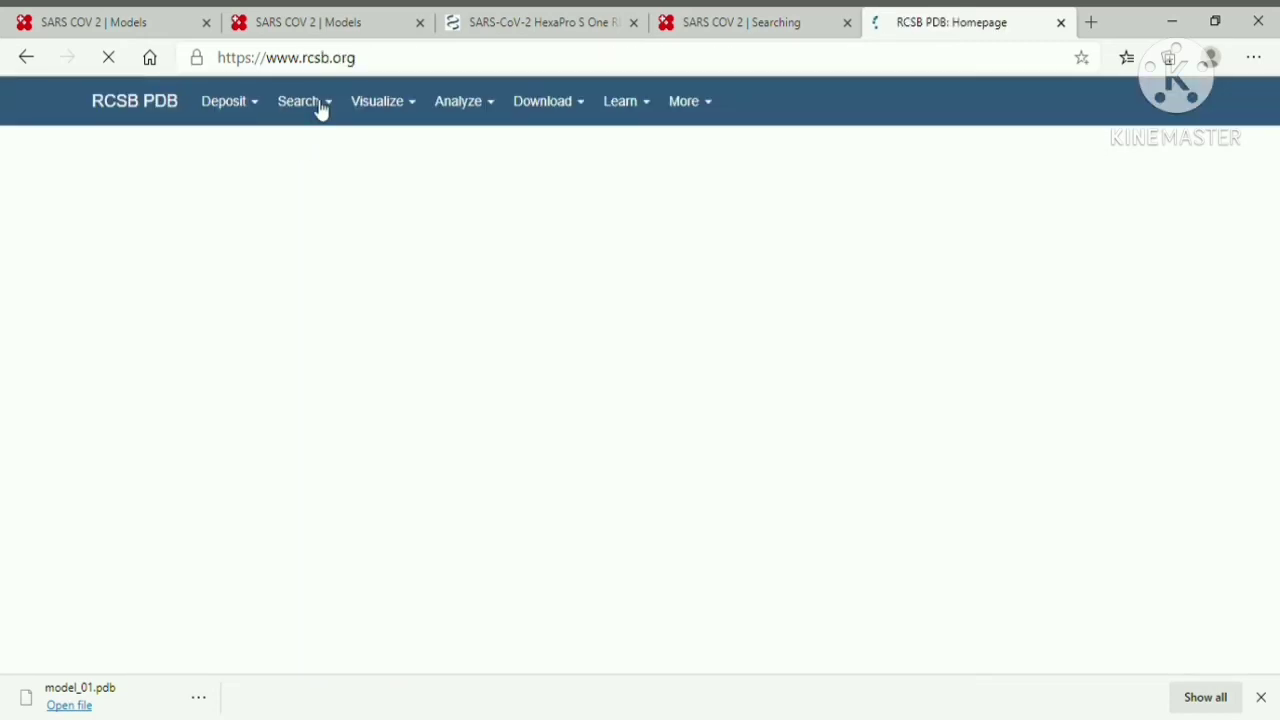
Go to the RCSB PDB Advanced Search page
{"action": "left_click", "coordinate": [320, 108]}
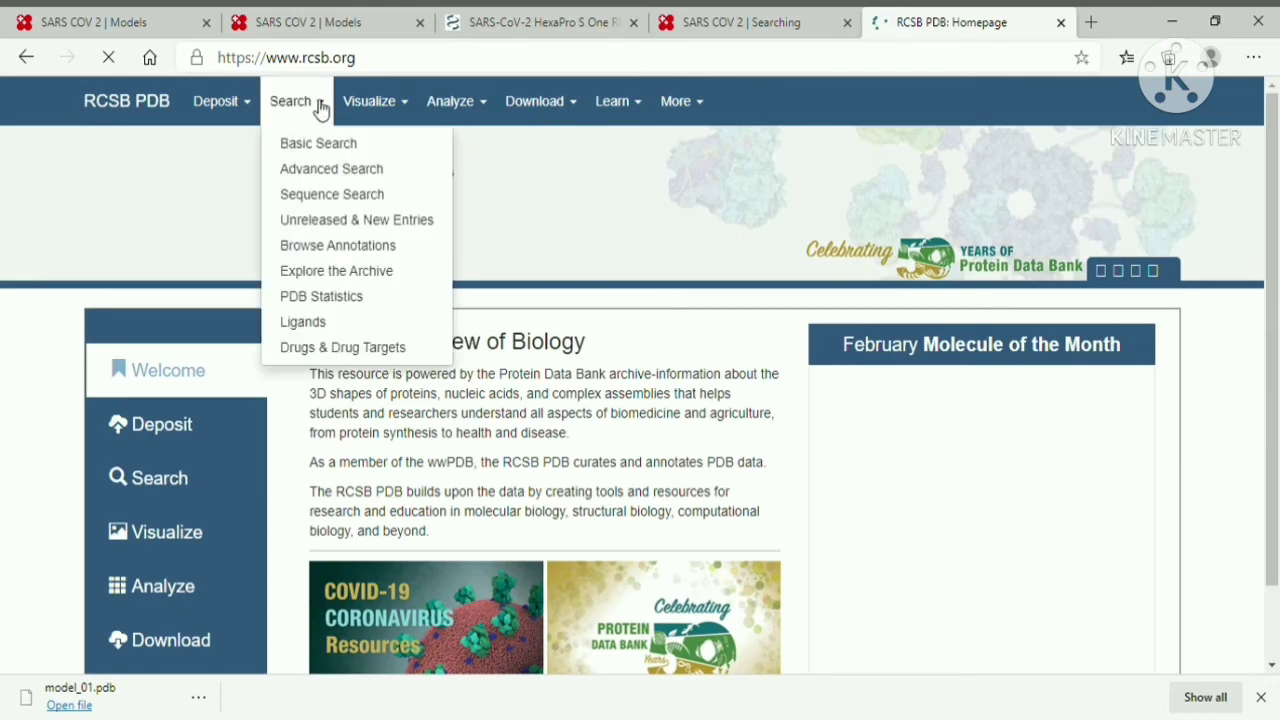
{"action": "left_click", "coordinate": [355, 172]}
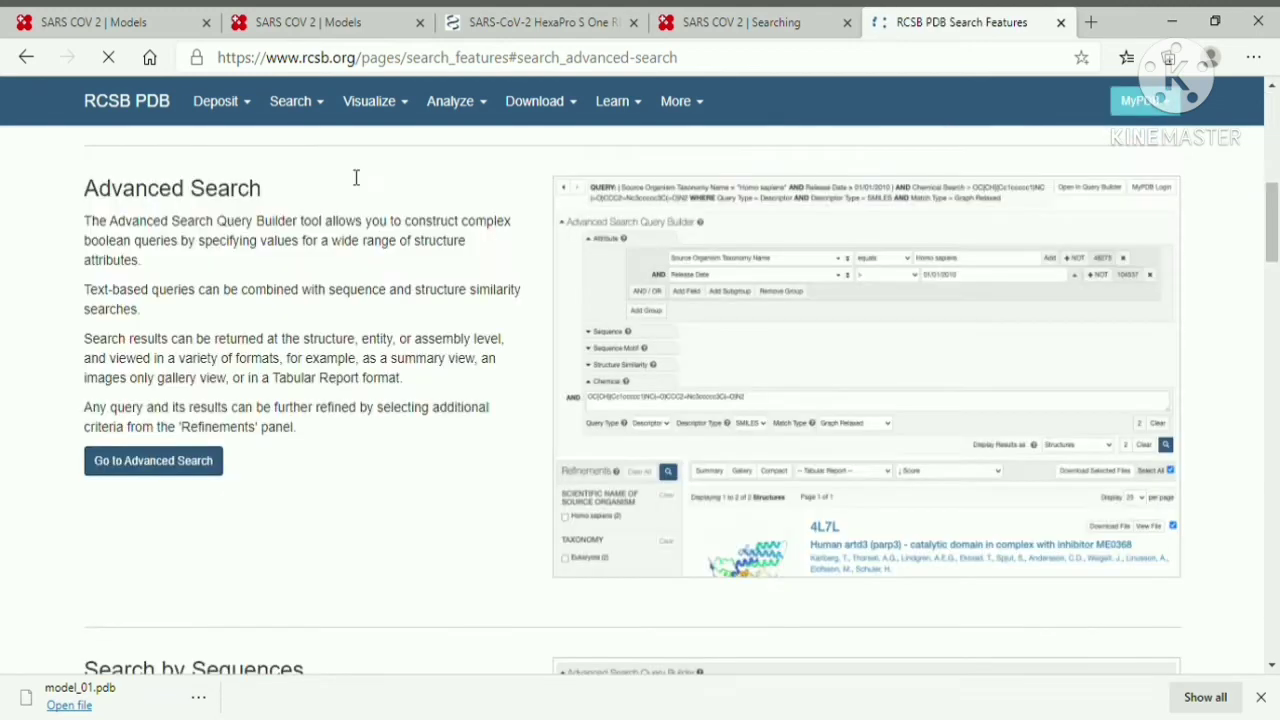
{"action": "scroll", "coordinate": [1278, 232], "scroll_direction": "down", "scroll_amount": 3}
{"action": "scroll", "coordinate": [1278, 232], "scroll_direction": "up", "scroll_amount": 1}
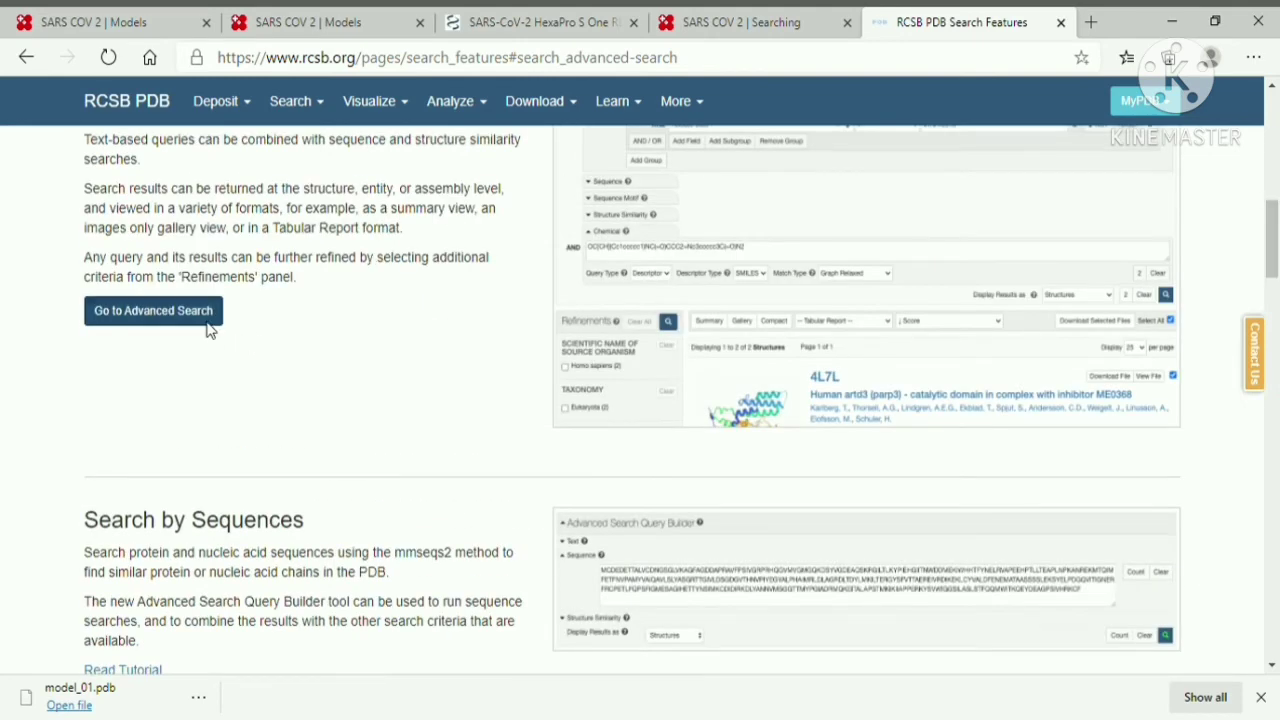
{"action": "left_click", "coordinate": [207, 322]}
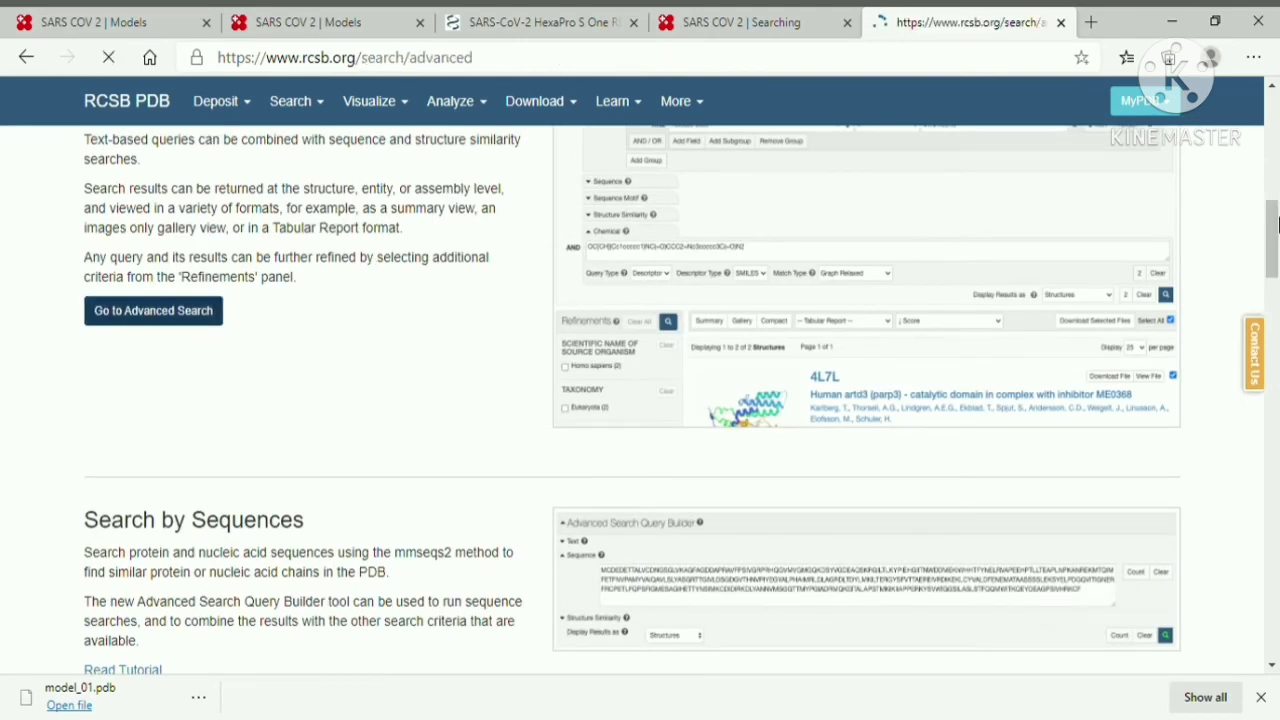
{"action": "scroll", "coordinate": [1278, 230], "scroll_direction": "up", "scroll_amount": 6}
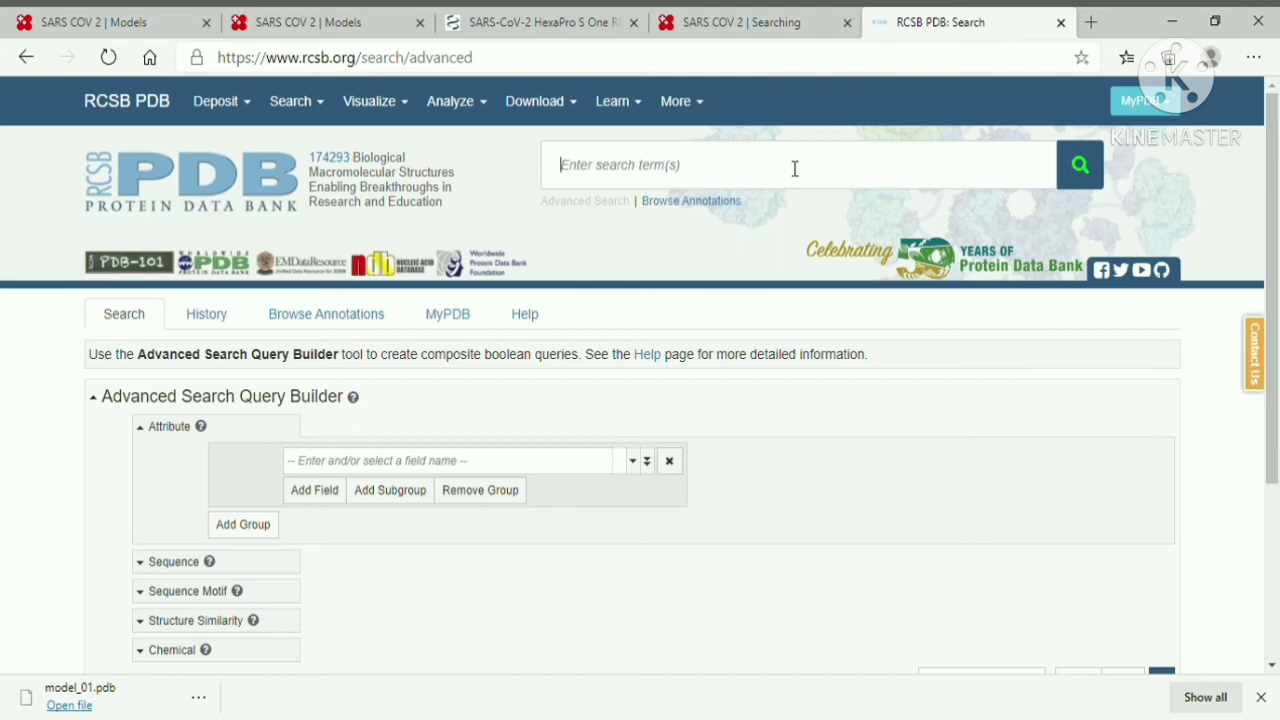
Search the Protein Data Bank for the copied template ID 6zhd.1.B and look through the matching structures
{"action": "key", "text": "ctrl+v"}
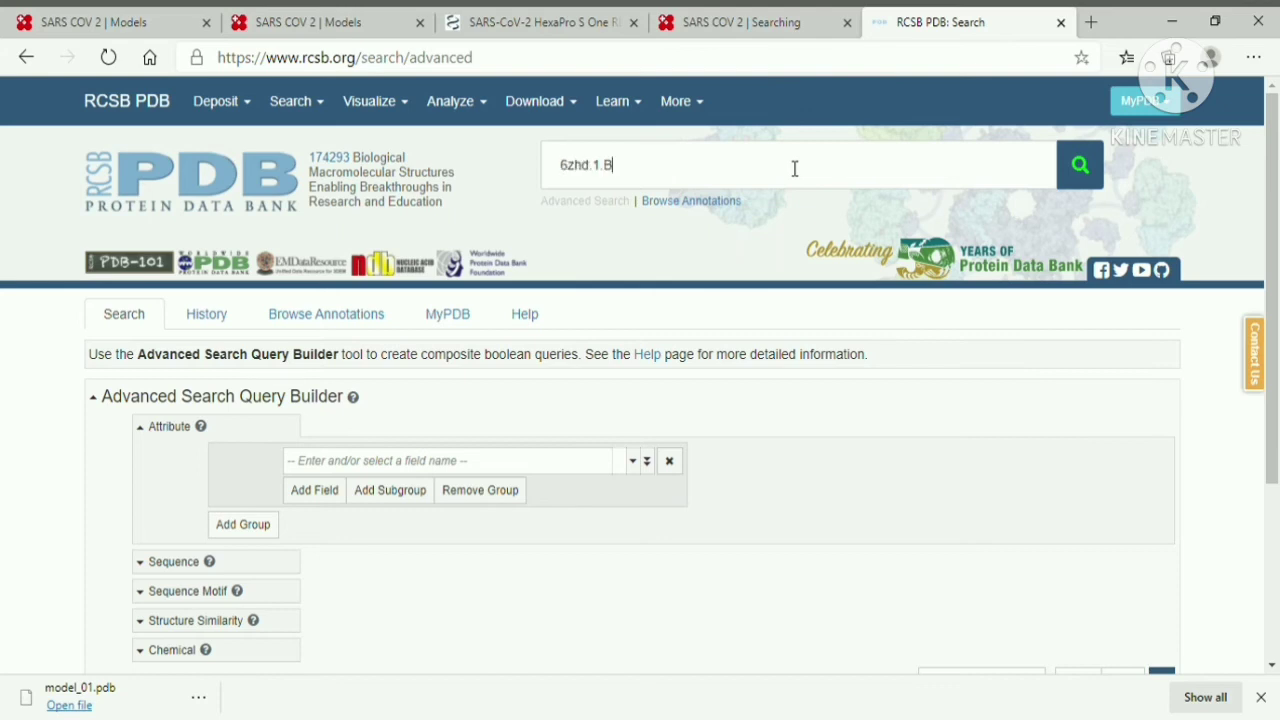
{"action": "key", "text": "Return"}
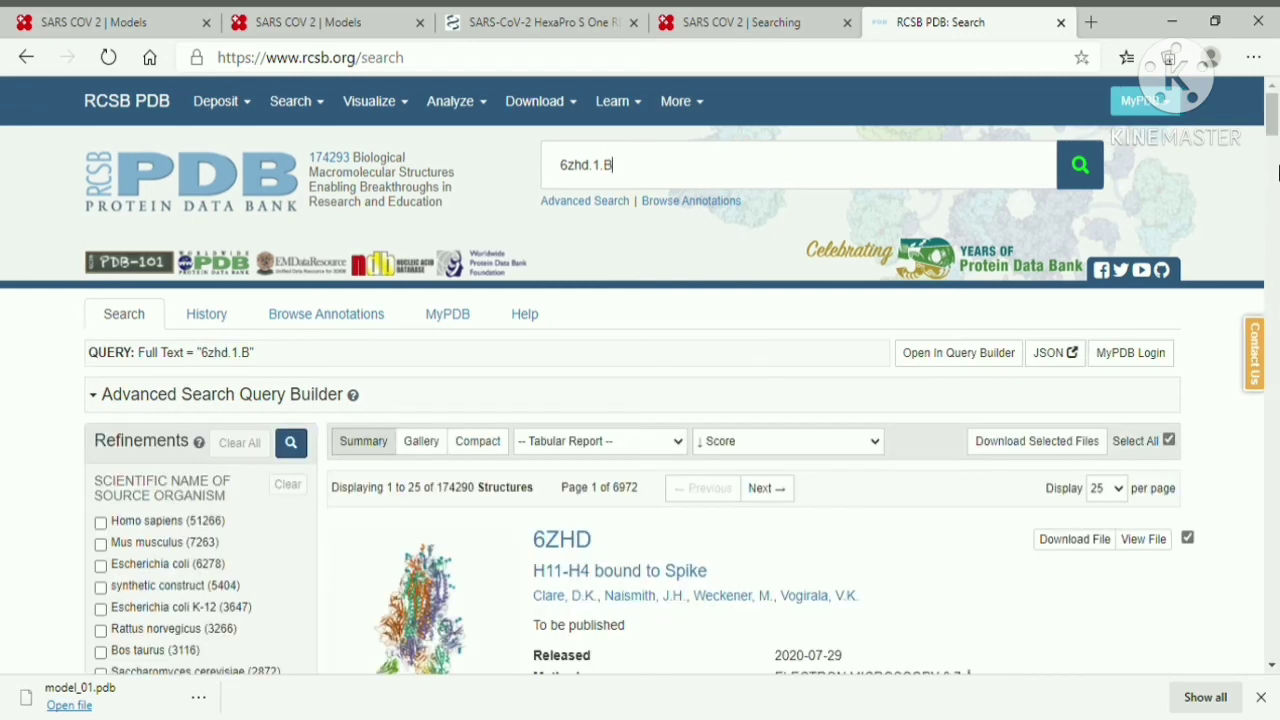
{"action": "mouse_move", "coordinate": [1278, 132]}
{"action": "left_mouse_down"}
{"action": "mouse_move", "coordinate": [1279, 146]}
{"action": "mouse_move", "coordinate": [1279, 113]}
{"action": "left_mouse_up"}
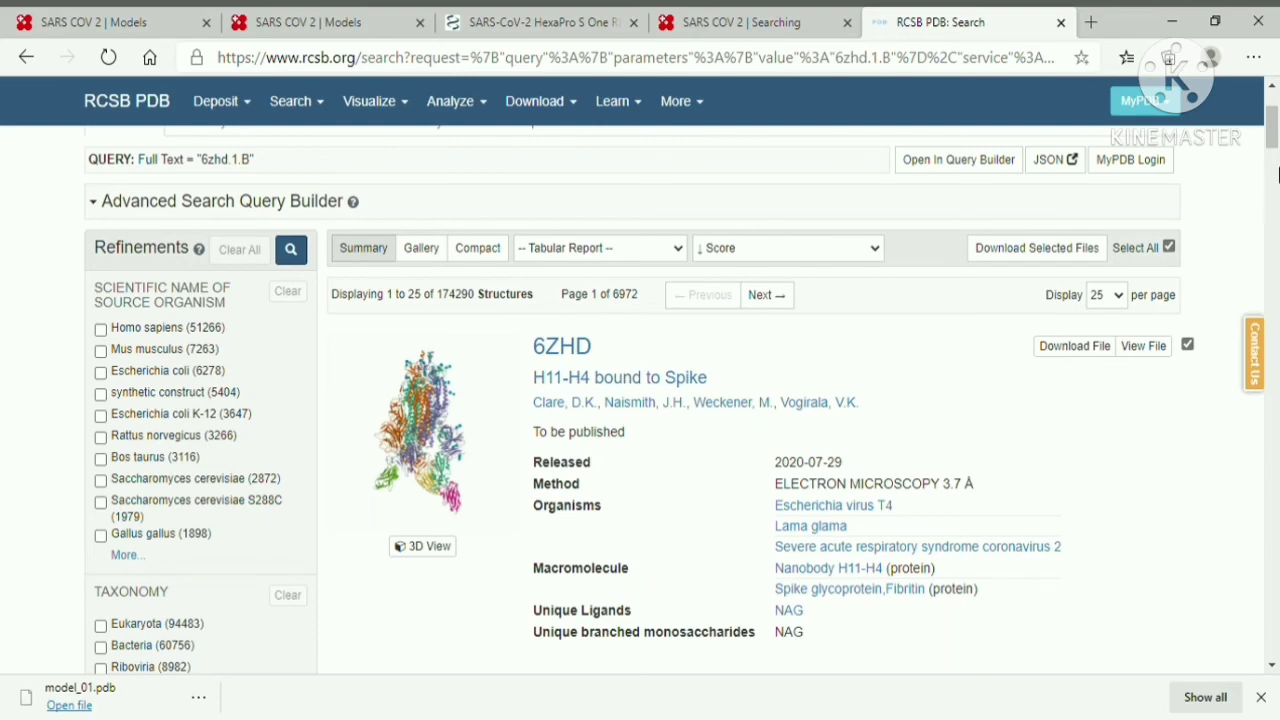
{"action": "left_click_drag", "start_coordinate": [1277, 168], "coordinate": [1277, 136]}
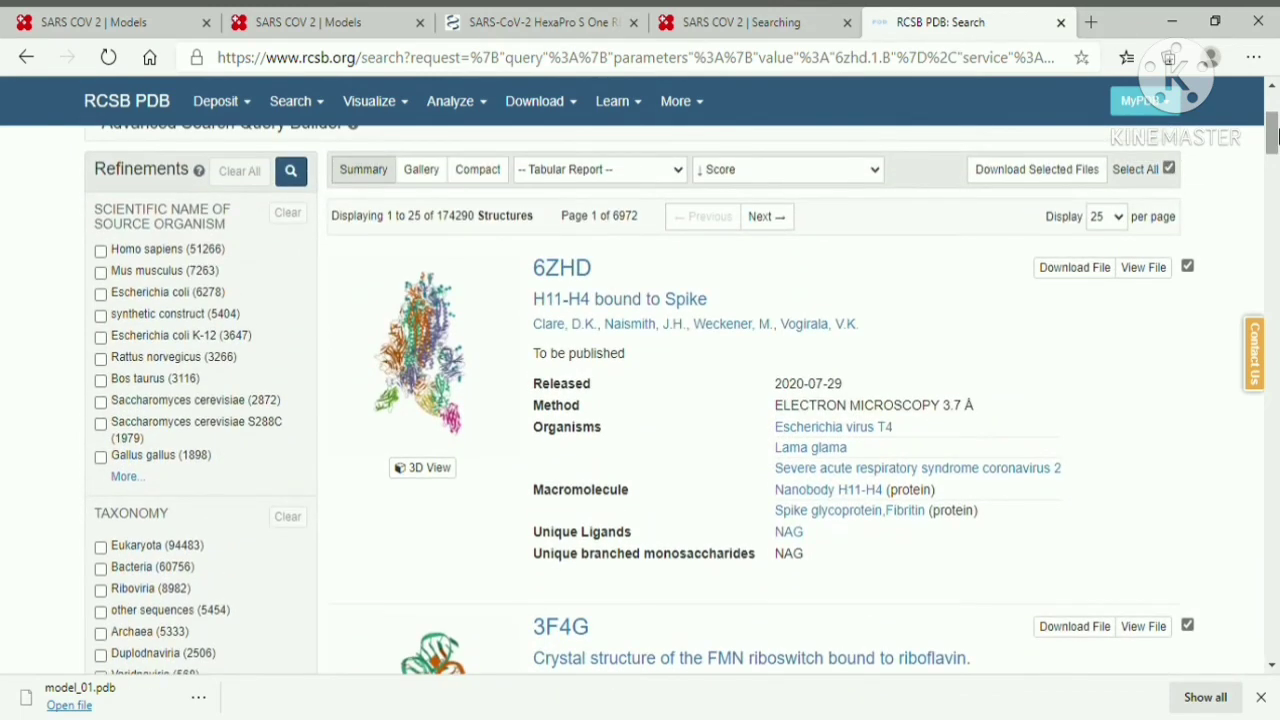
{"action": "left_click", "coordinate": [1277, 241]}
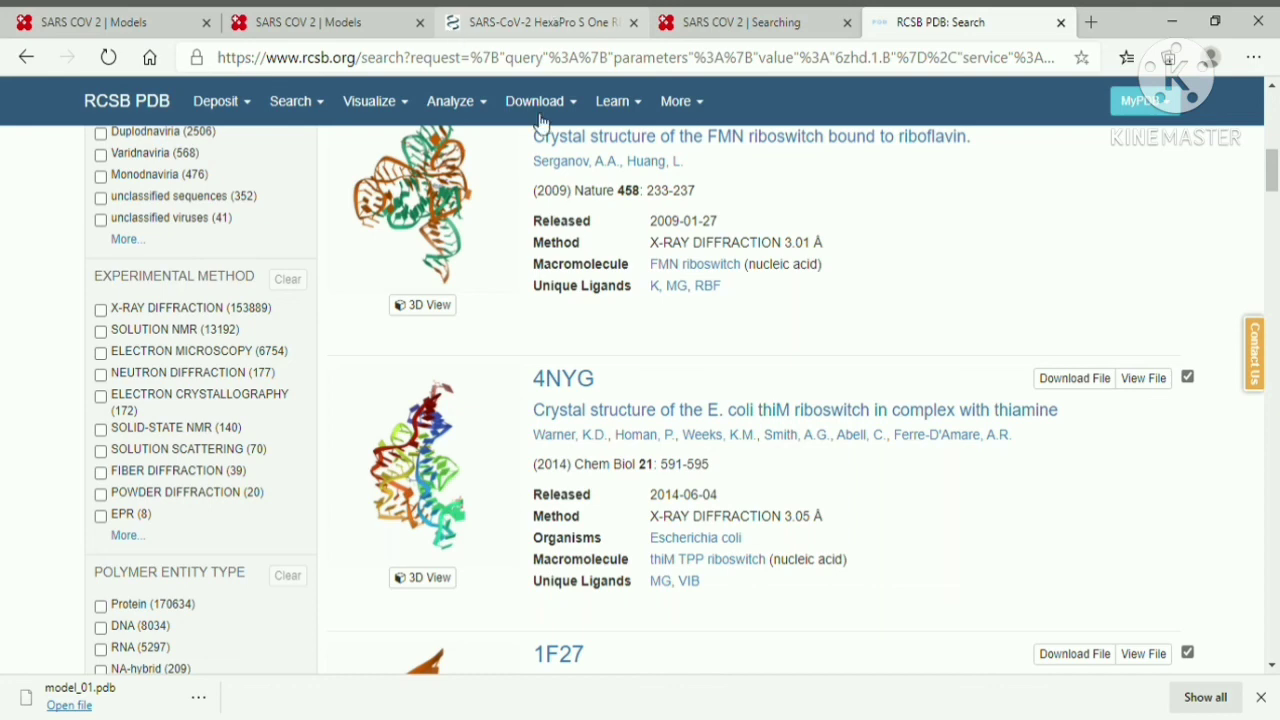
{"action": "mouse_move", "coordinate": [545, 123]}
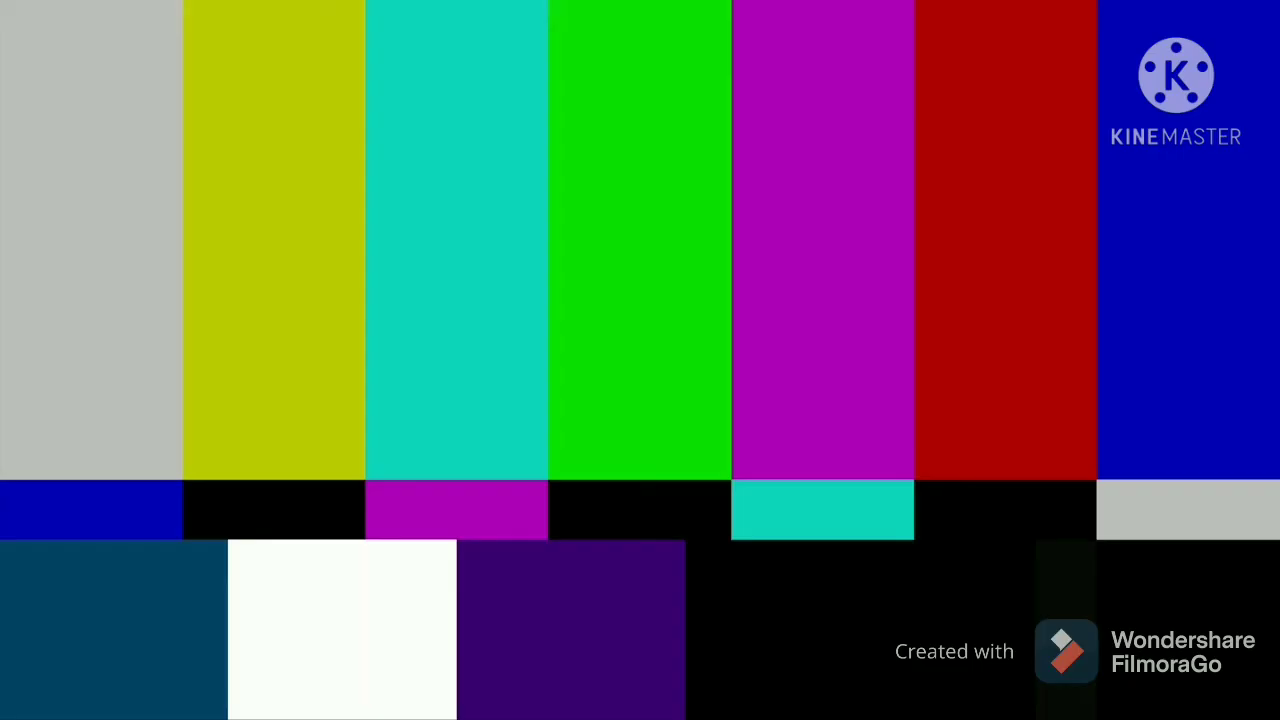